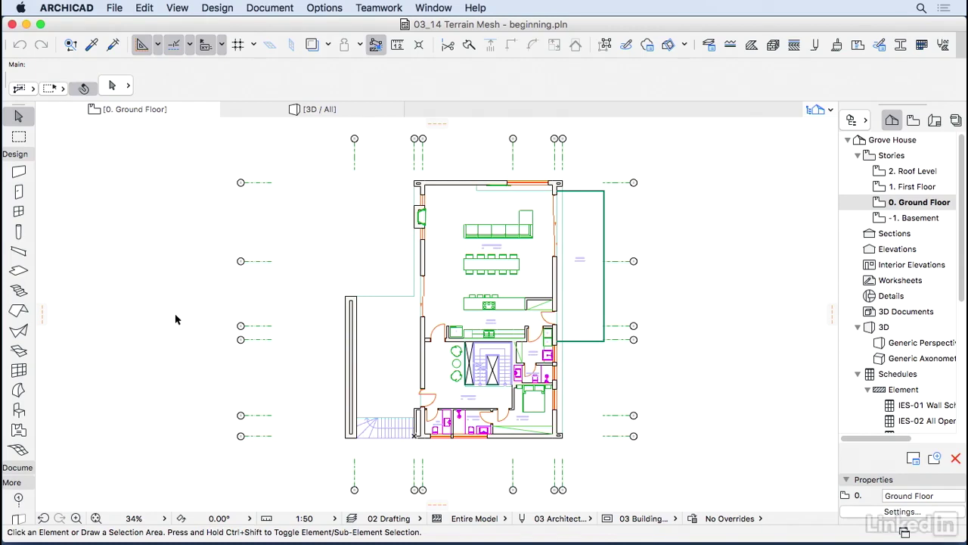
- Open the -1. Basement floor plan, then switch to the 03_14 Terrain Mesh folder in Finder
scroll(180, 316, "down", 3)
scroll(330, 331, "left", 2)
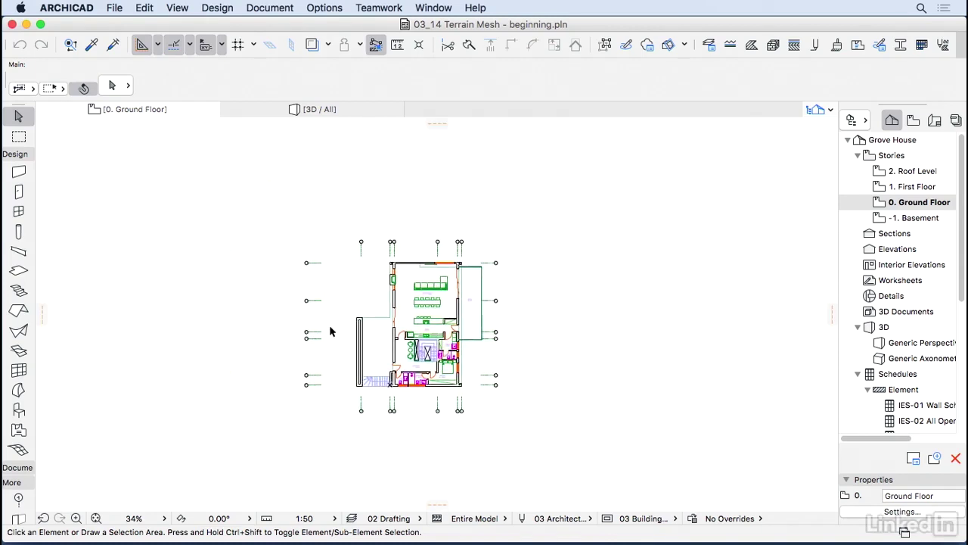
double_click(916, 217)
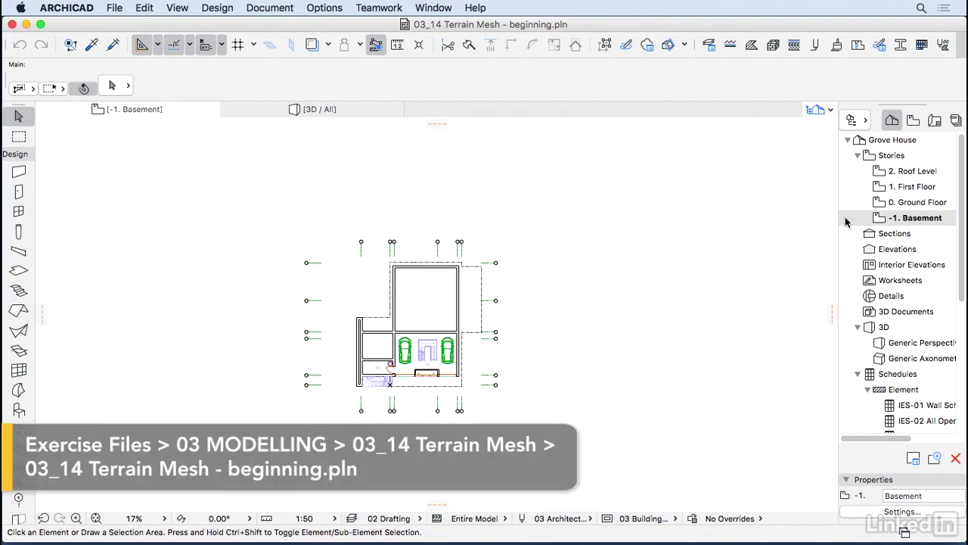
key("super+Tab")
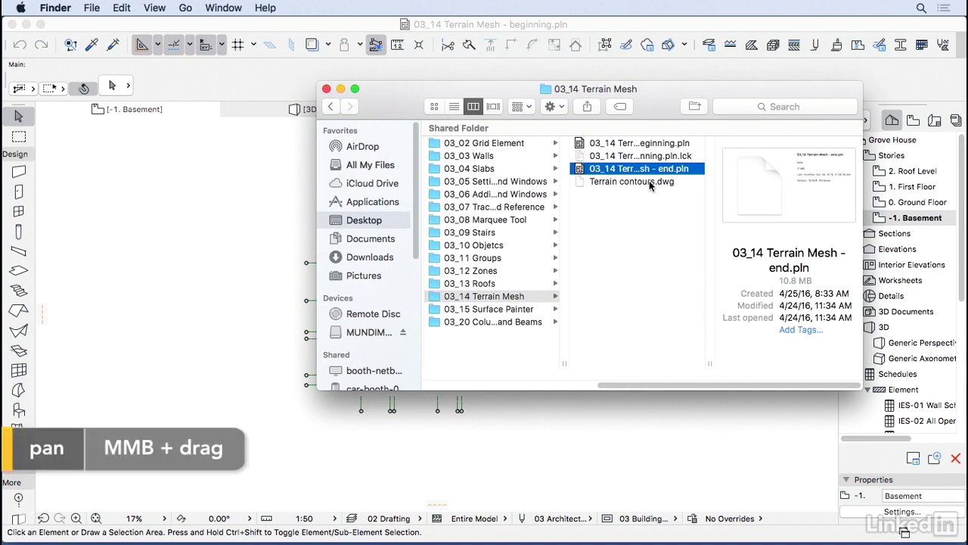
- Place Terrain contours.dwg on the basement plan at 1 millimeter per drawing unit
left_click_drag(649, 185, 170, 282)
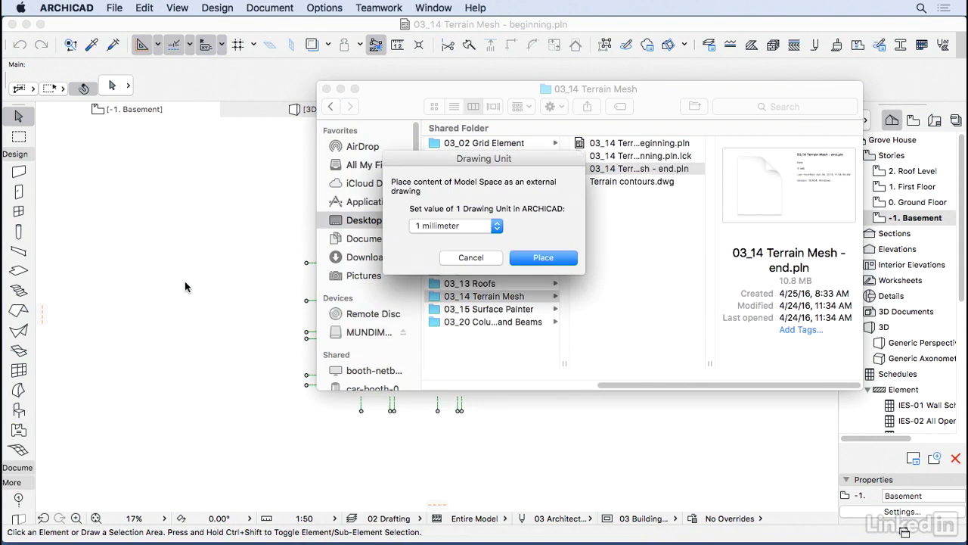
left_click(551, 261)
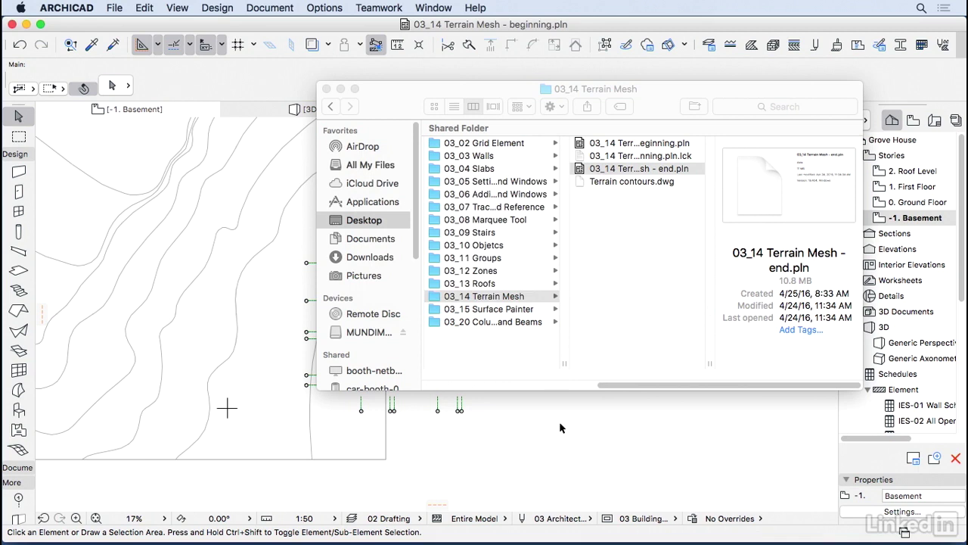
left_click(559, 428)
scroll(560, 428, "down", 2)
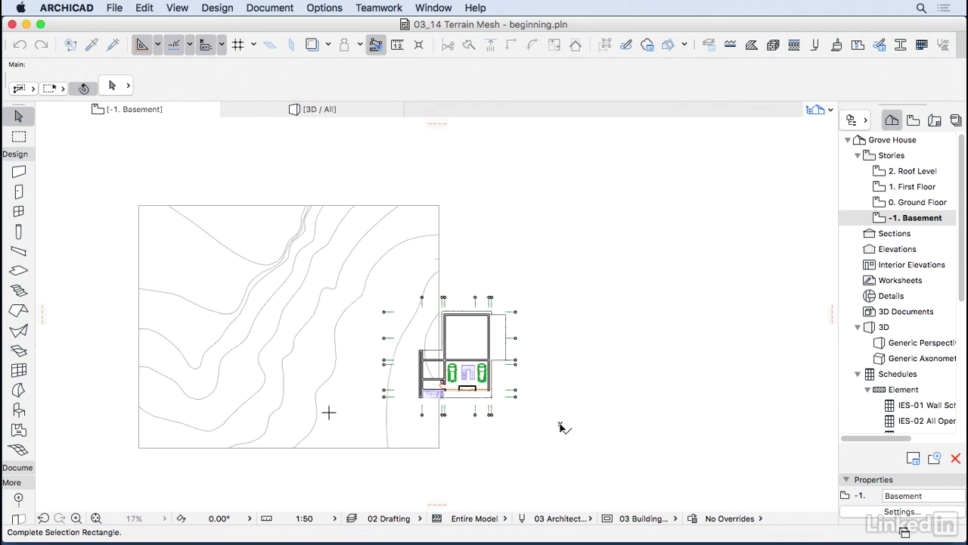
- Drag the contour drawing by its anchor point onto the basement stair corner
left_click(392, 449)
scroll(331, 428, "up", 5)
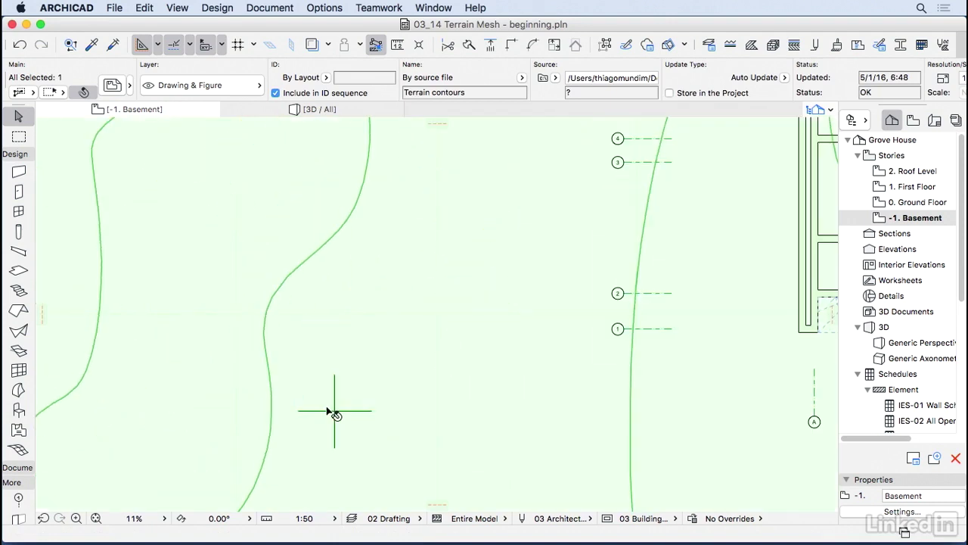
key("super+d")
left_click(332, 415)
scroll(649, 255, "right", 10)
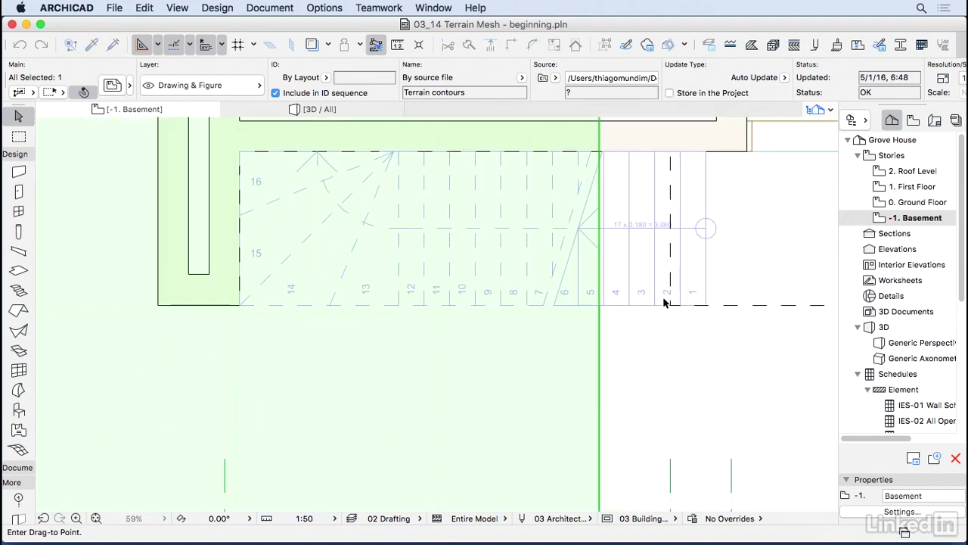
left_click(671, 292)
scroll(670, 314, "down", 8)
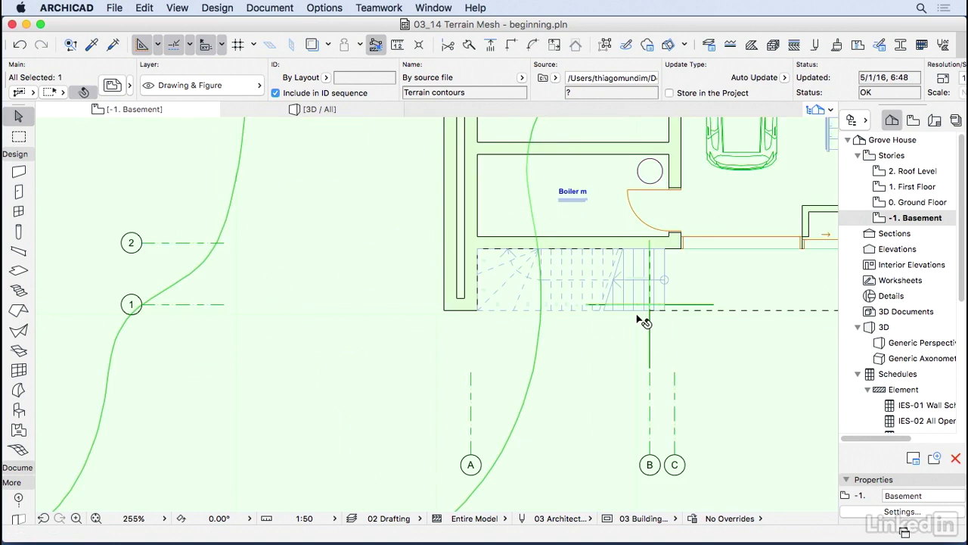
- Explode the contour drawing into separate lines, keeping the drawing's own layer
right_click(598, 244)
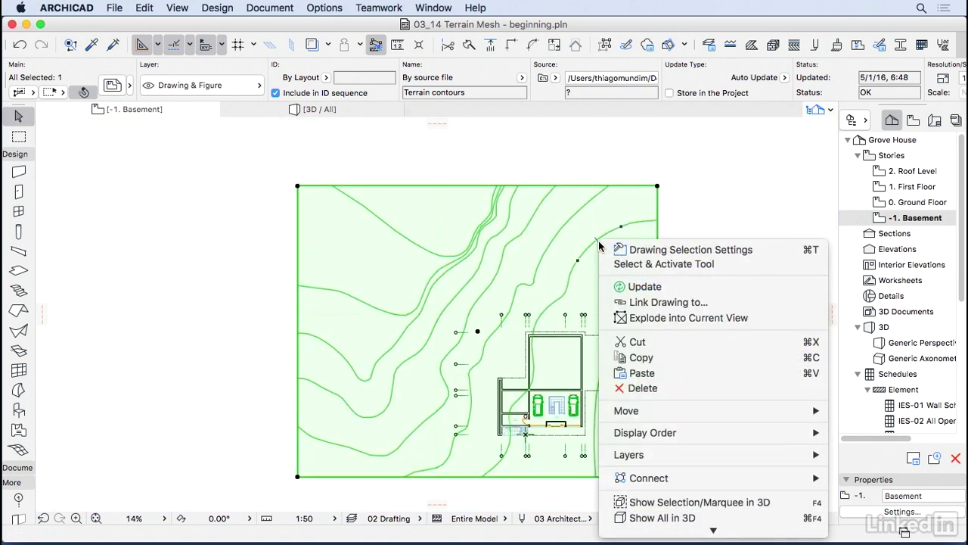
left_click(694, 318)
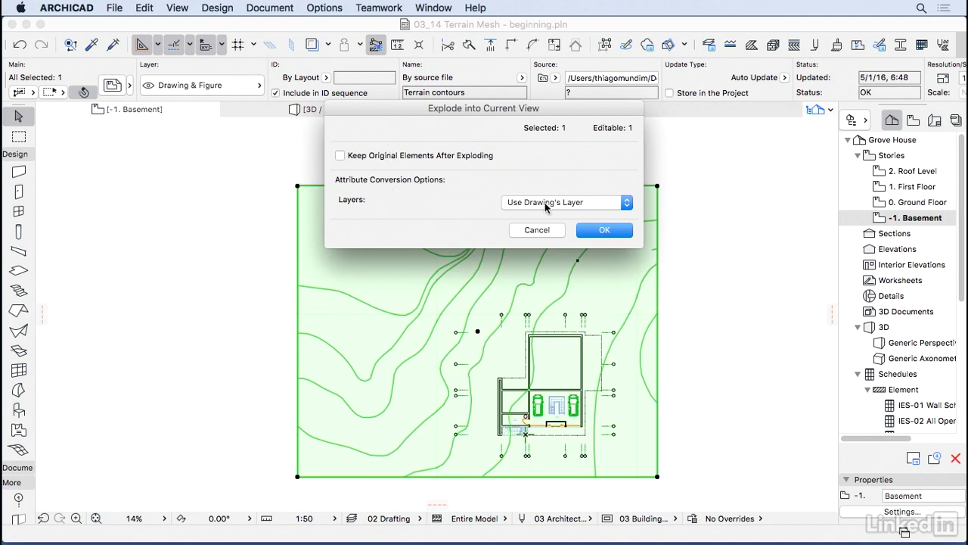
left_click(600, 202)
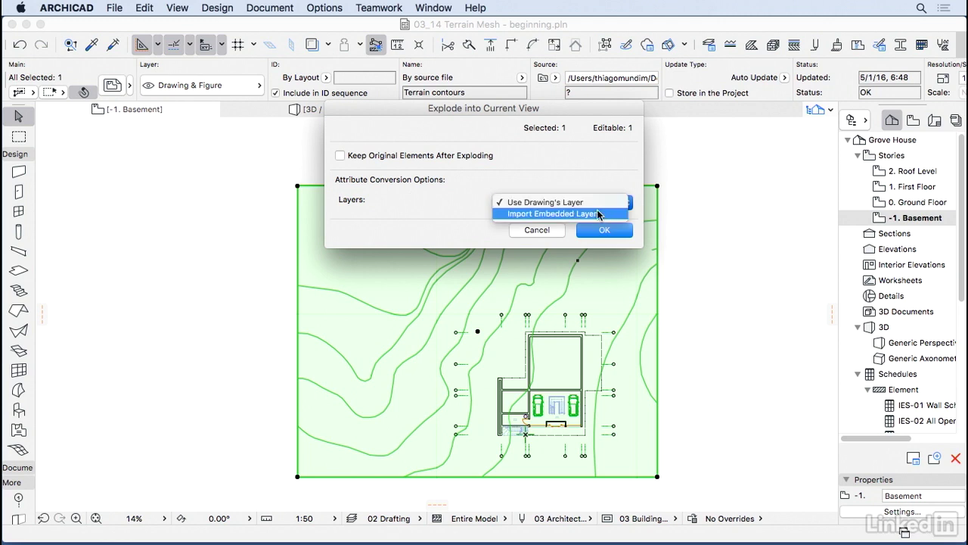
left_click(606, 171)
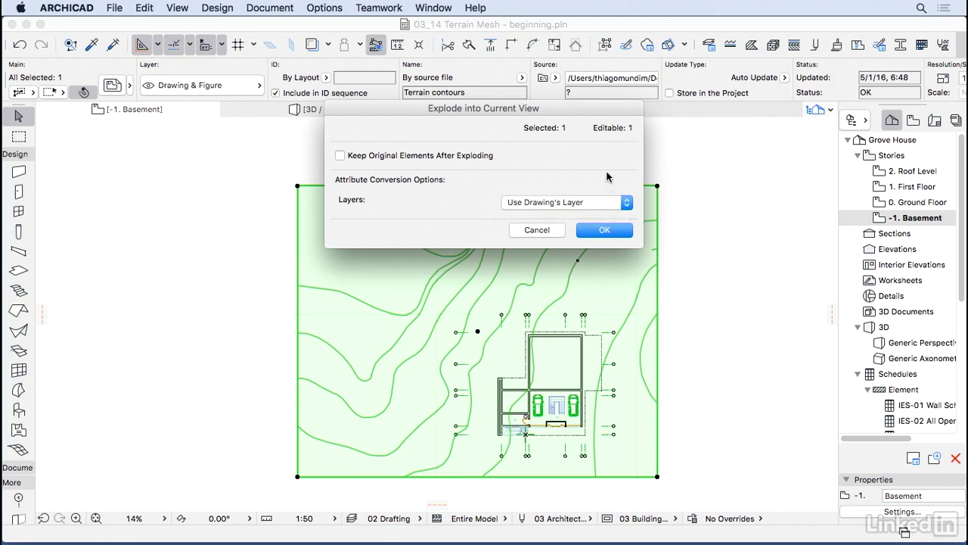
left_click(615, 232)
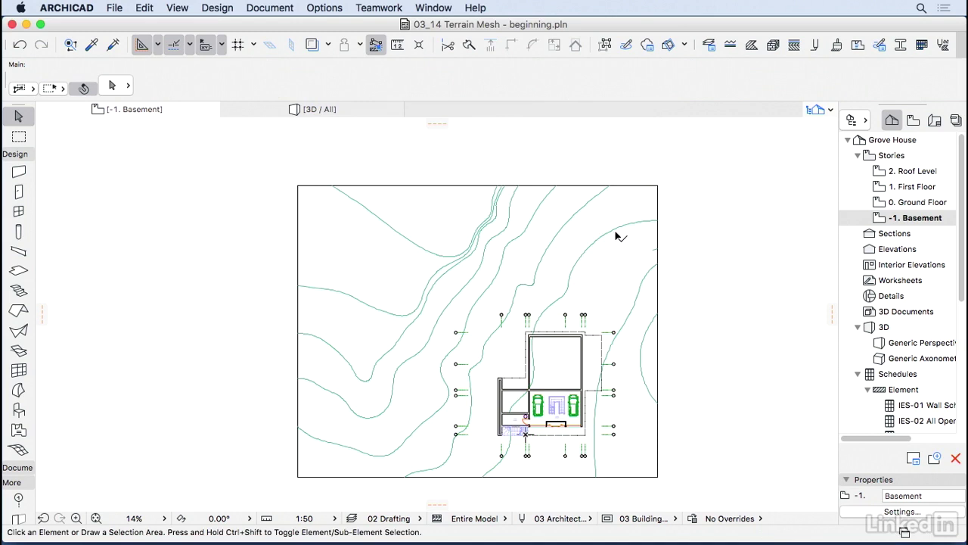
key("super+a")
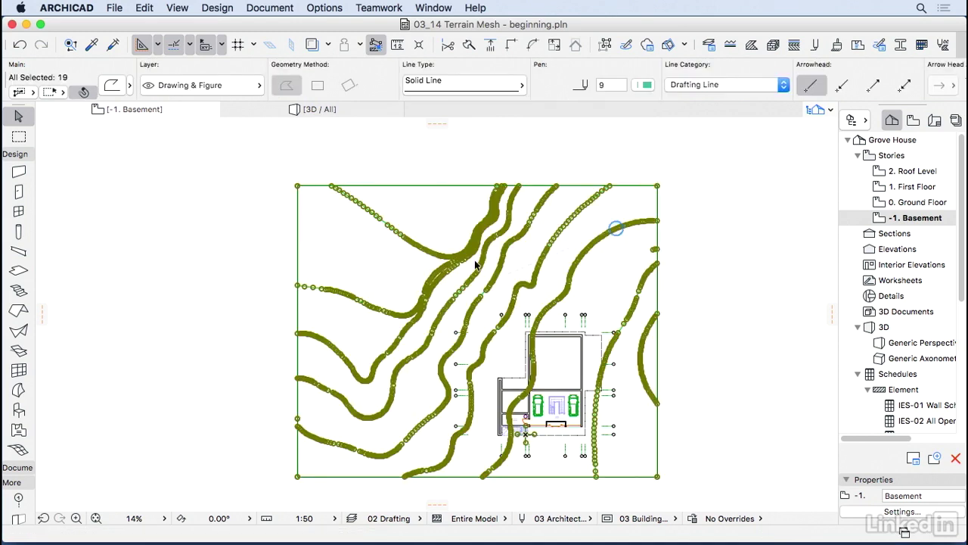
scroll(446, 272, "up", 5)
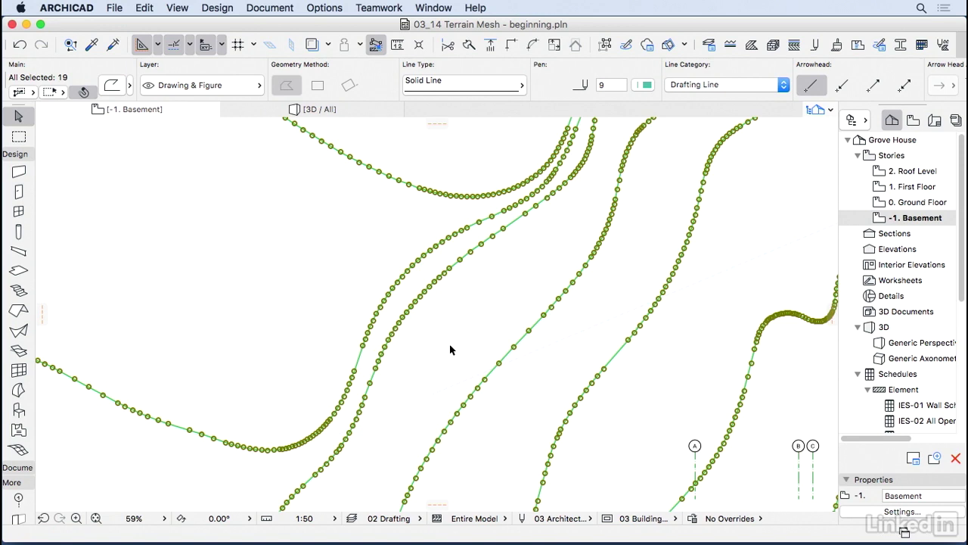
scroll(470, 343, "down", 5)
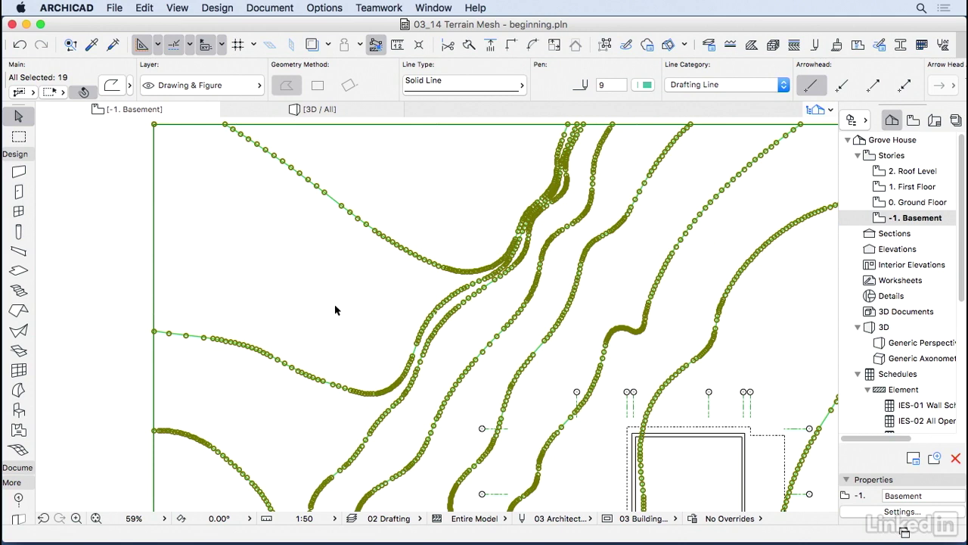
left_click(15, 154)
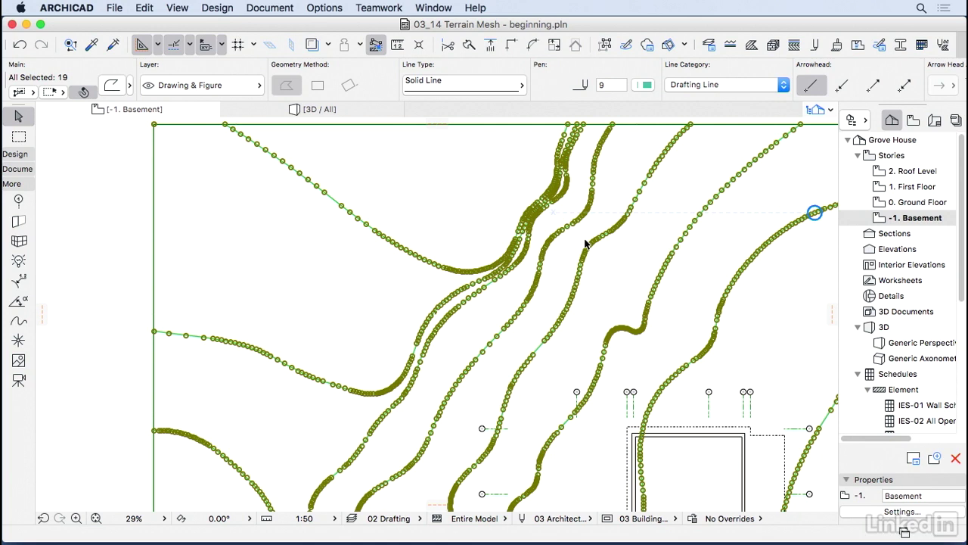
scroll(586, 242, "down", 5)
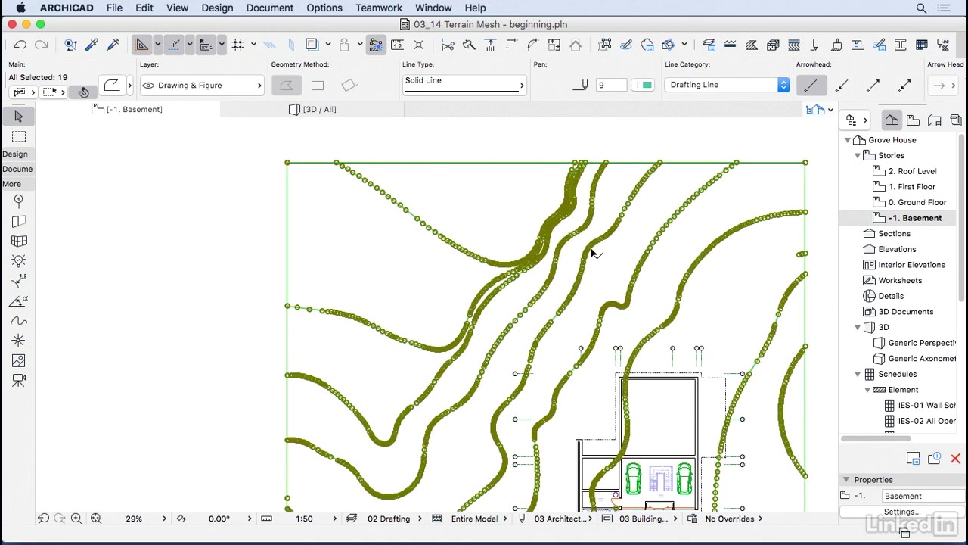
key("Escape")
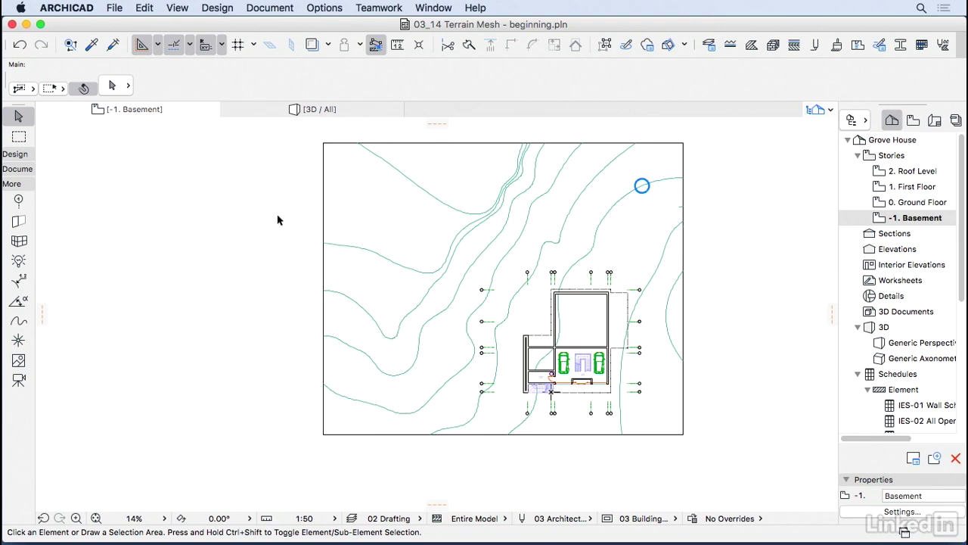
- Draw a rectangular terrain mesh covering the whole contour area
left_click(21, 155)
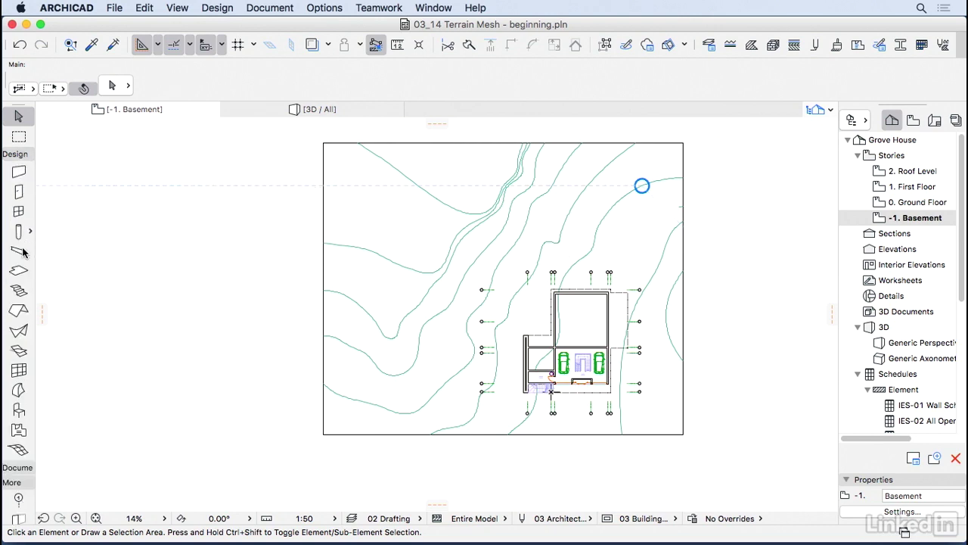
left_click(19, 448)
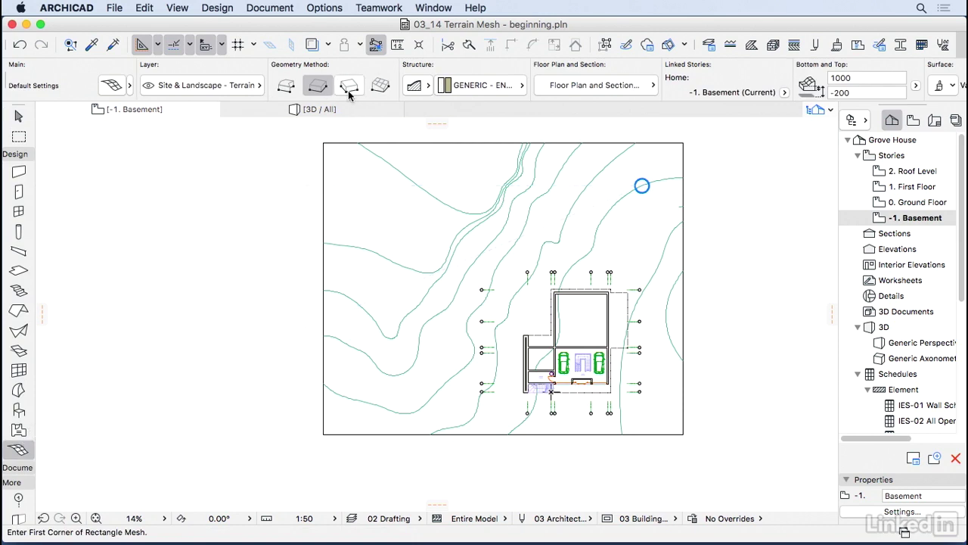
left_click(323, 144)
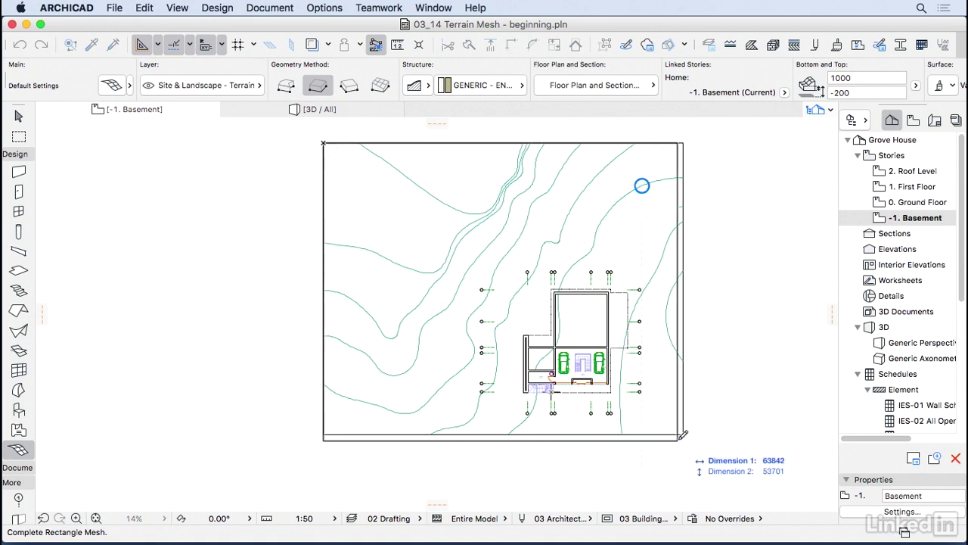
left_click(684, 432)
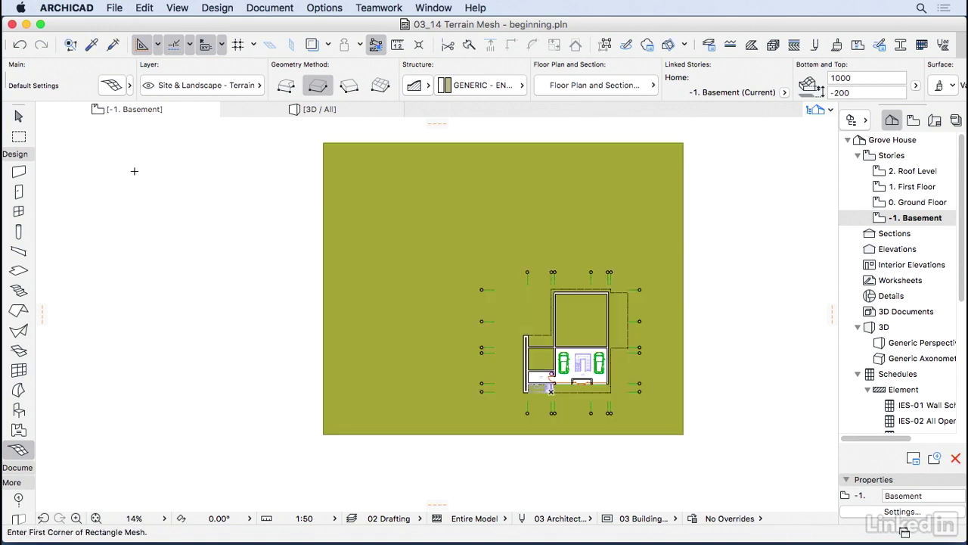
left_click(19, 116)
- Send the terrain mesh to the back of the display order, then deselect it
scroll(428, 379, "up", 3)
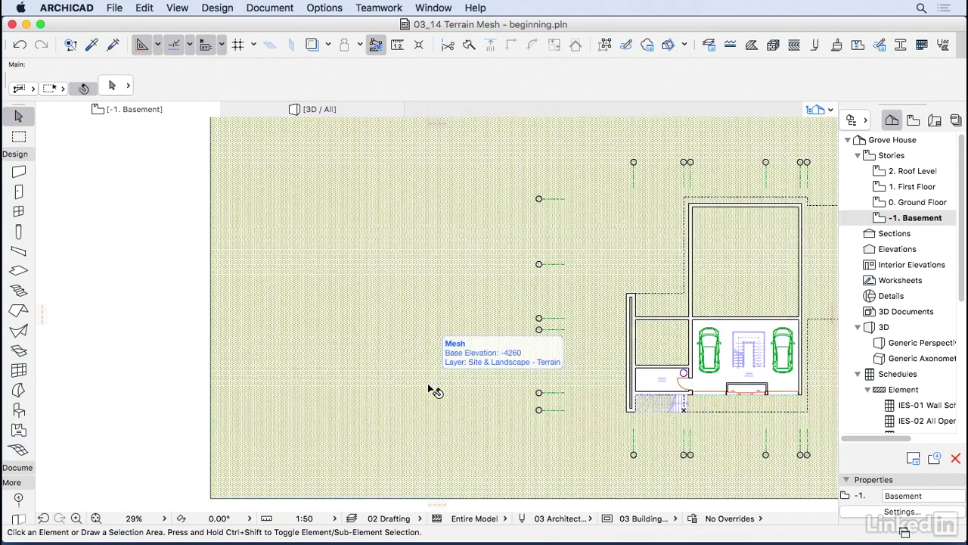
right_click(429, 385)
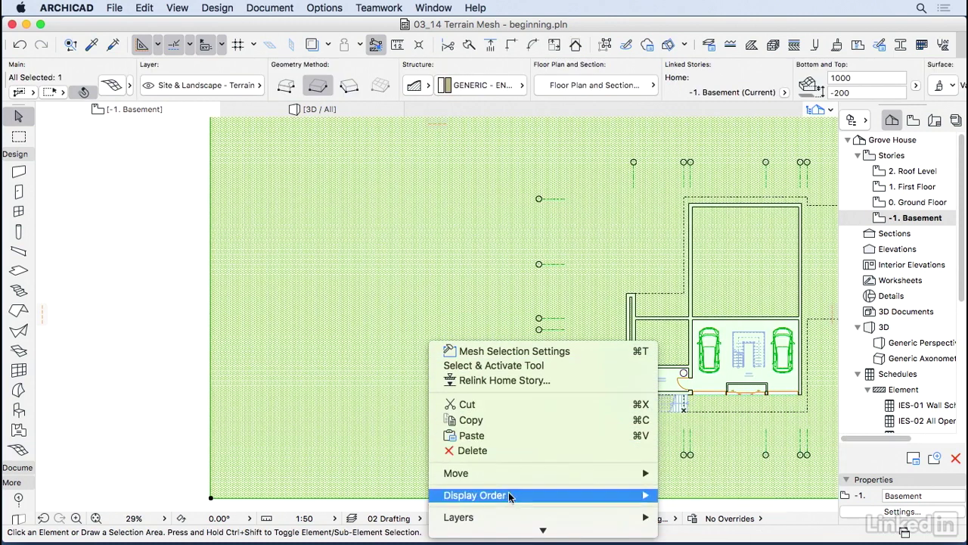
mouse_move(515, 496)
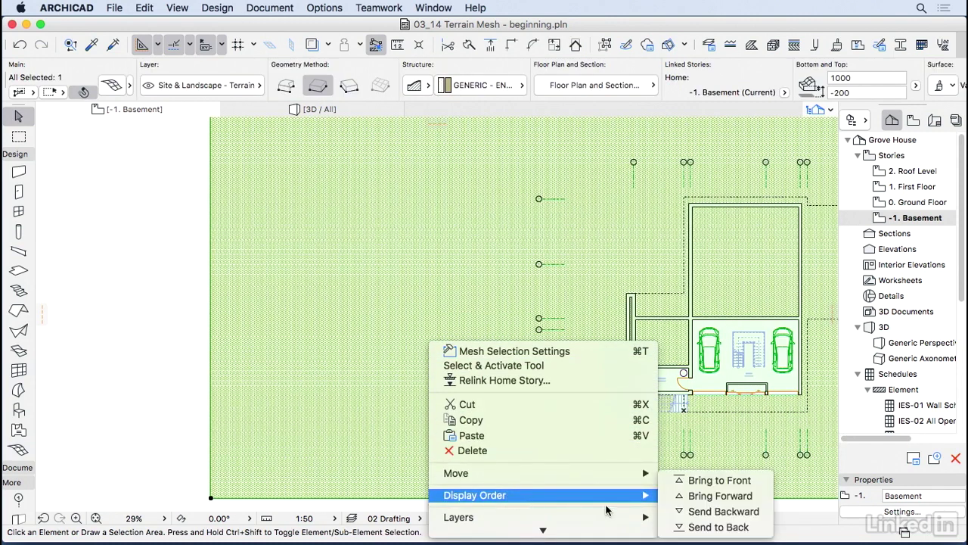
left_click(723, 528)
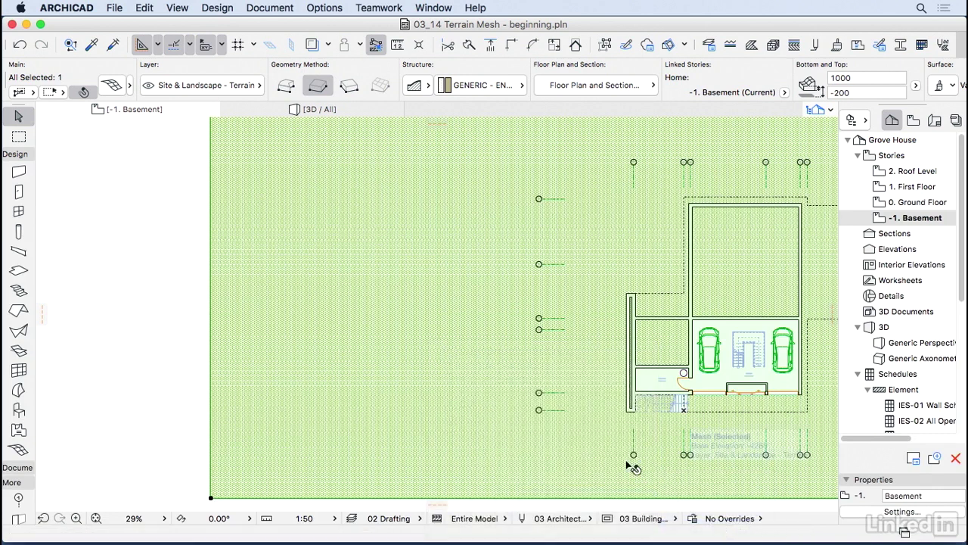
right_click(511, 413)
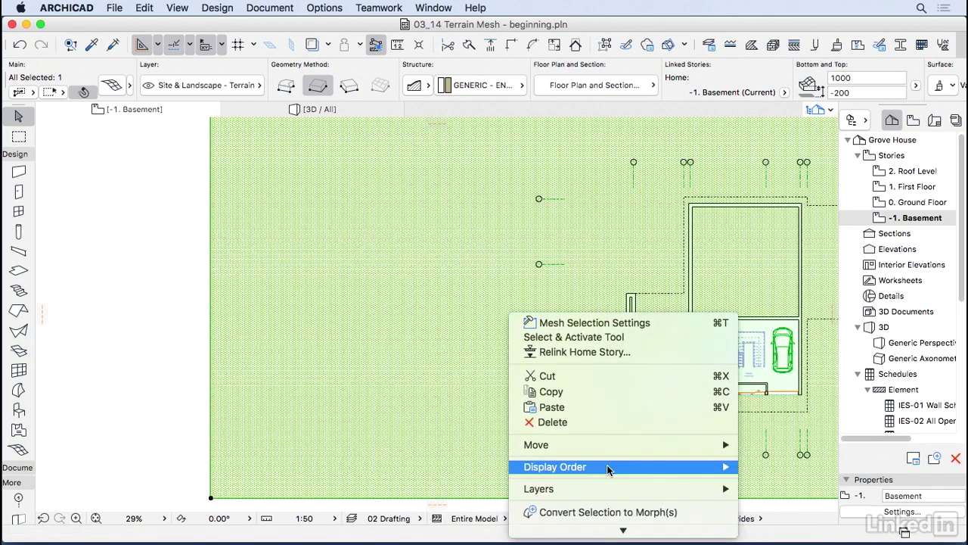
mouse_move(665, 469)
left_click(779, 514)
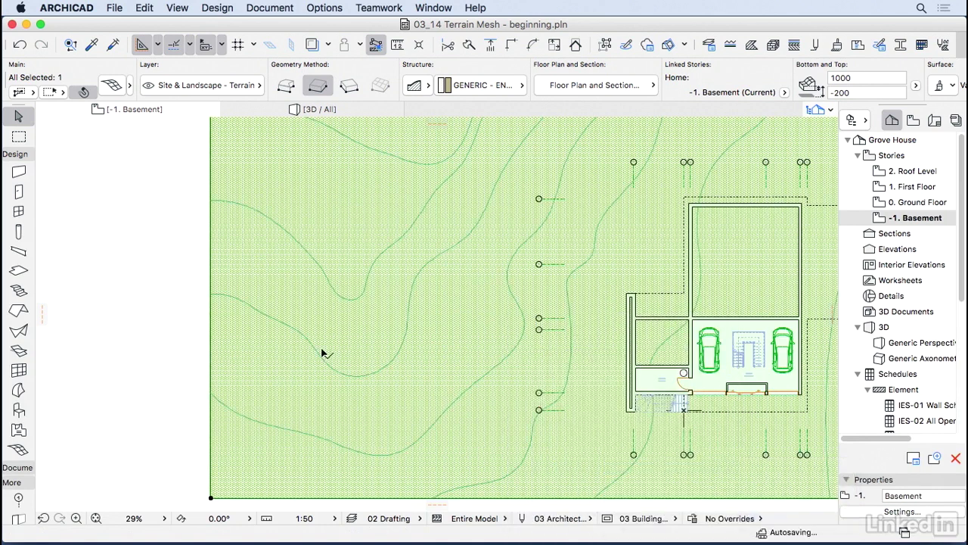
left_click(153, 327)
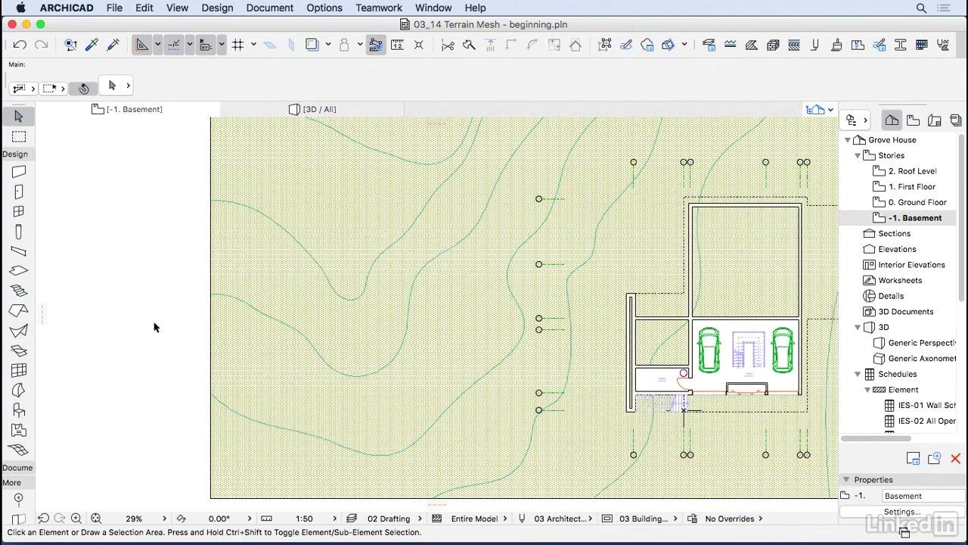
scroll(154, 325, "down", 2)
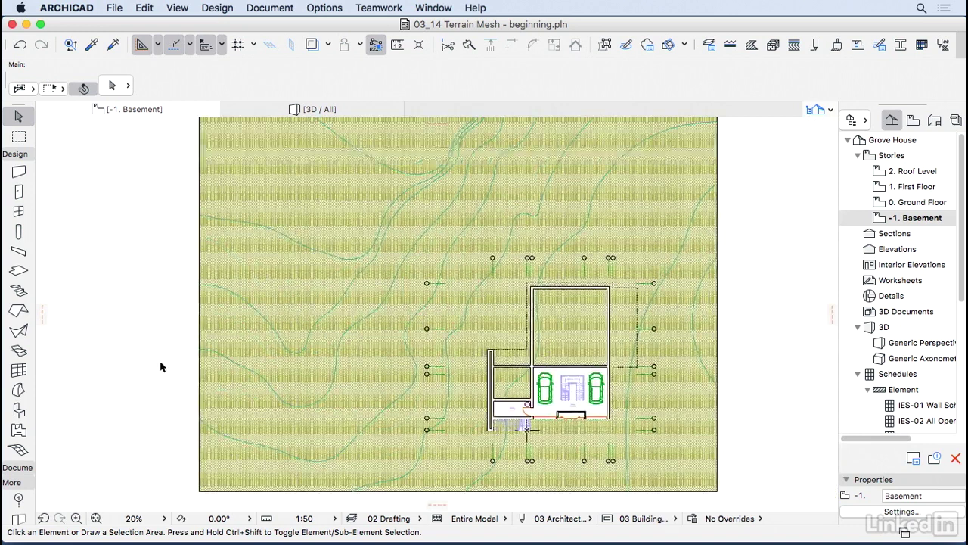
- Show the house in 3D, select the terrain mesh, and open its Mesh Selection Settings
key("F3")
middle_click_drag(196, 371, 385, 266, "shift")
left_click(295, 360)
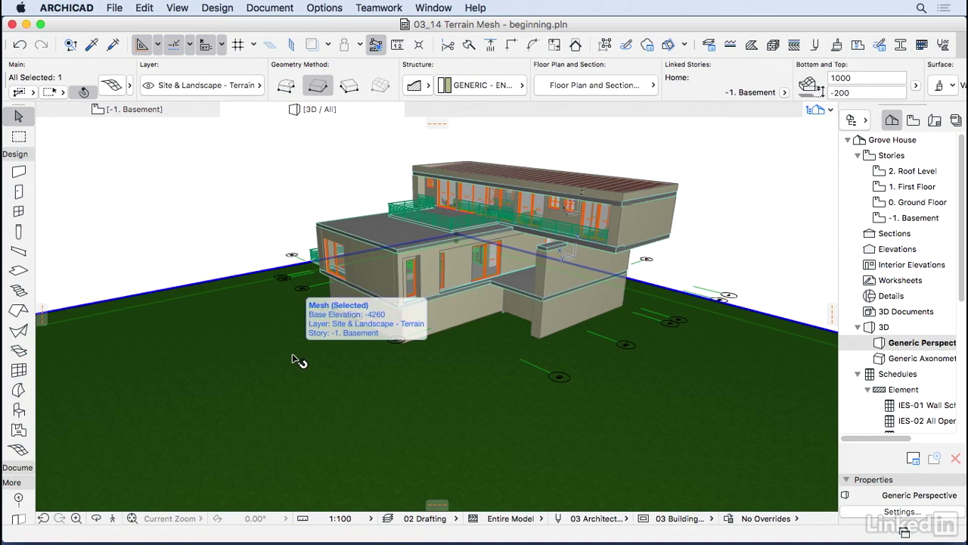
left_click(112, 86)
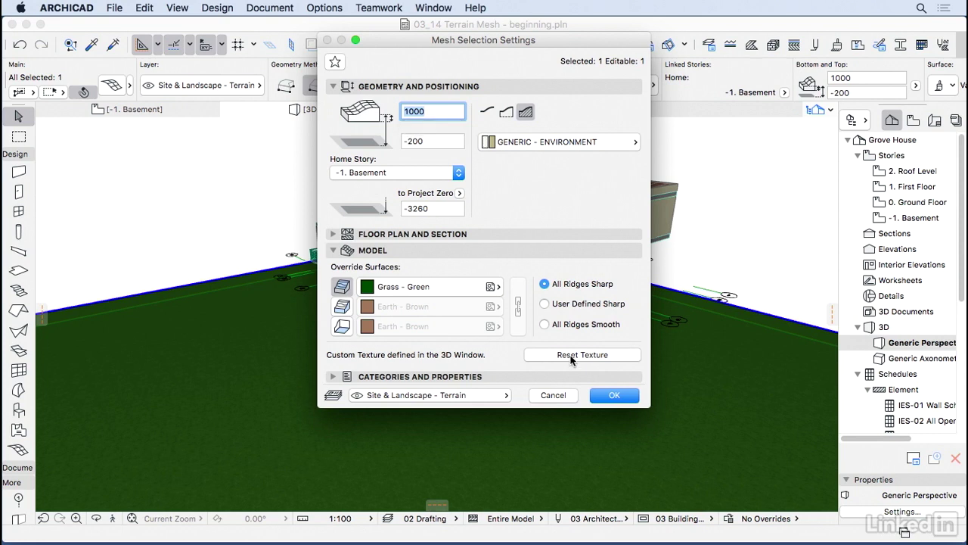
- Change the terrain mesh geometry method to Top Surface Only, with no thickness
left_click(615, 395)
middle_click_drag(564, 361, 453, 469, "shift")
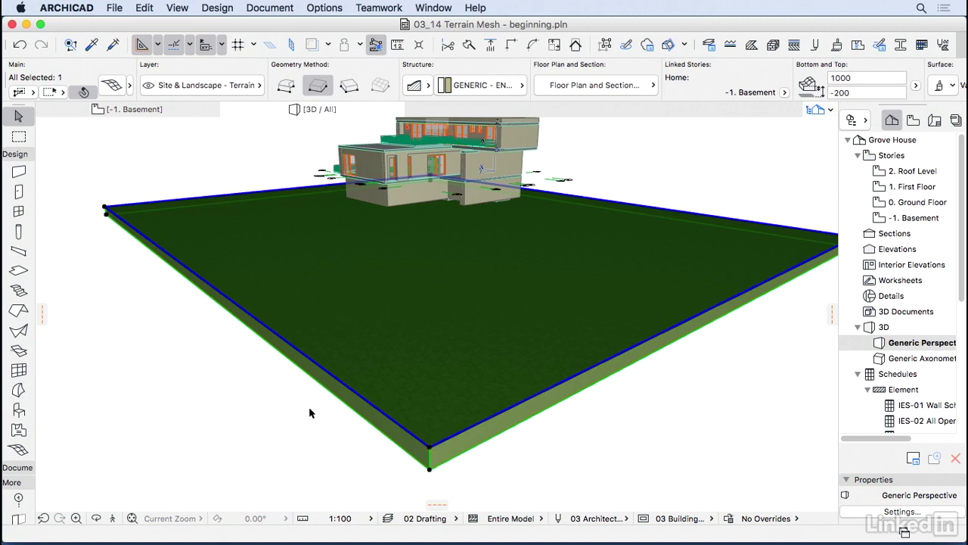
left_click(113, 86)
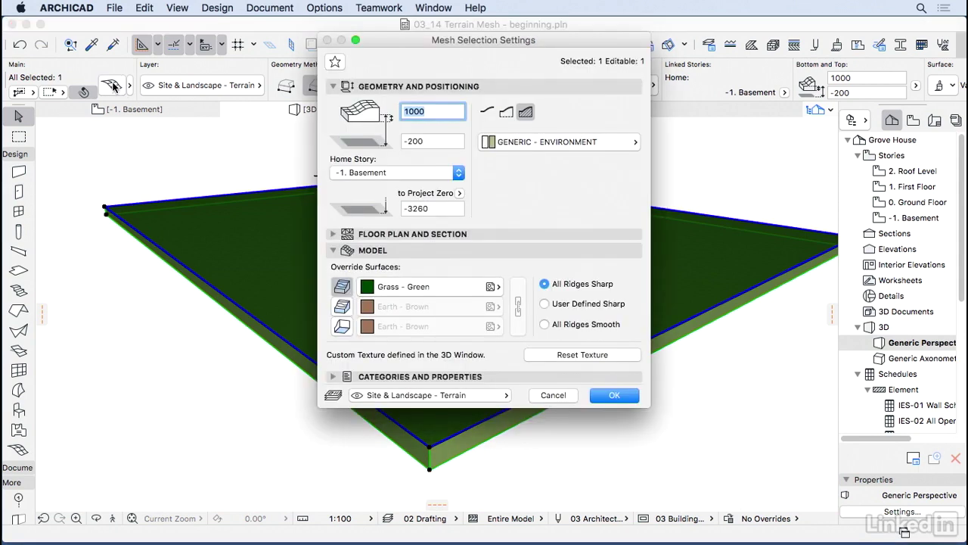
left_click(508, 114)
left_click(486, 111)
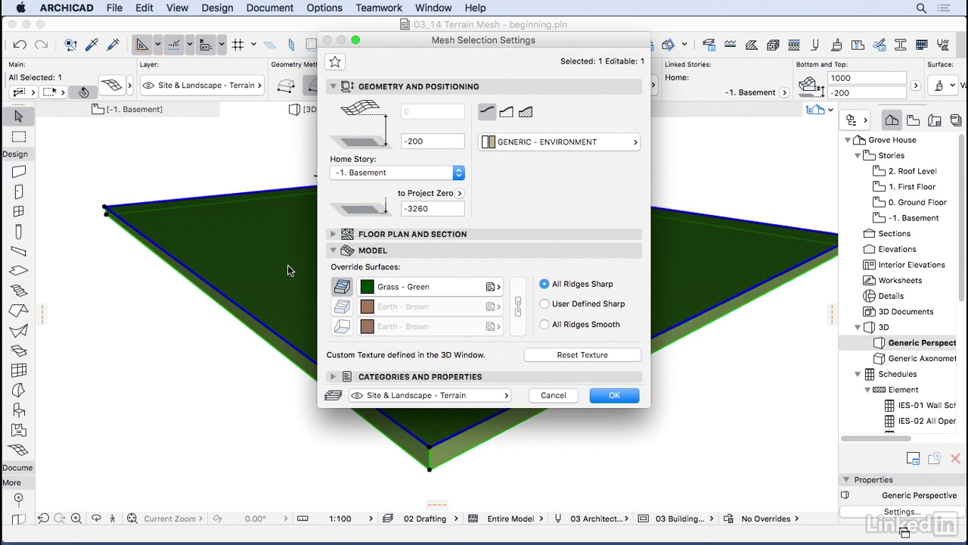
left_click(611, 395)
- Check the thin mesh edge-on in 3D, then return to the zoomed-out Basement plan and select it
key("o")
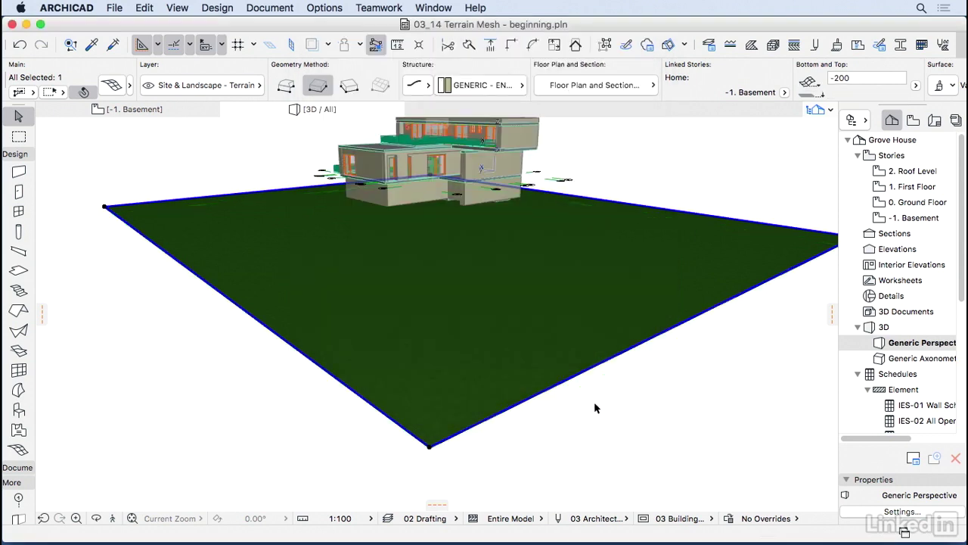
left_click_drag(597, 404, 574, 387)
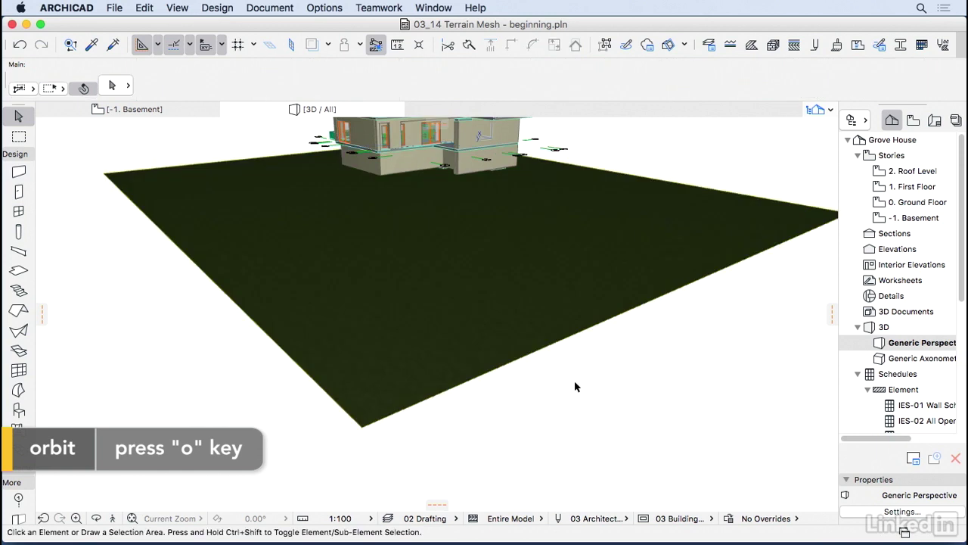
key("F2")
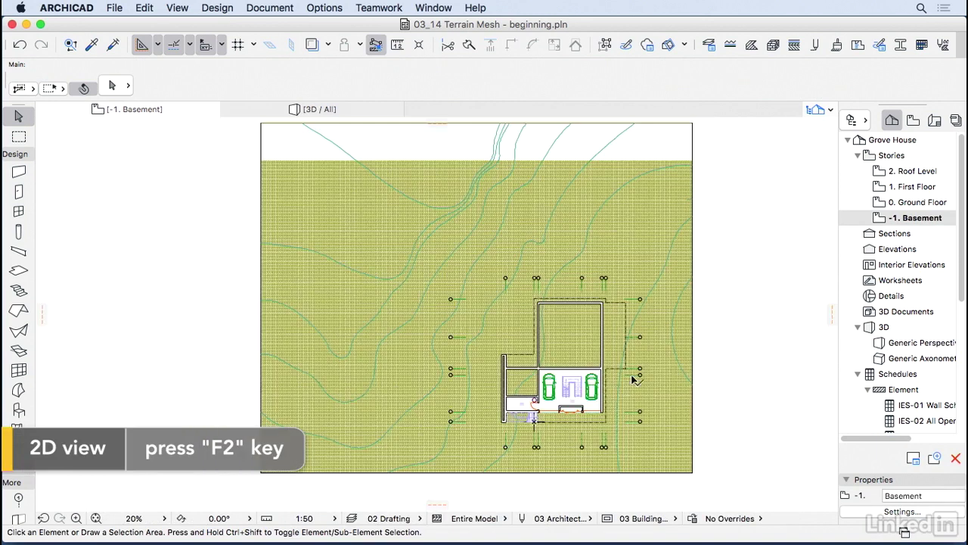
middle_click_drag(634, 380, 603, 395)
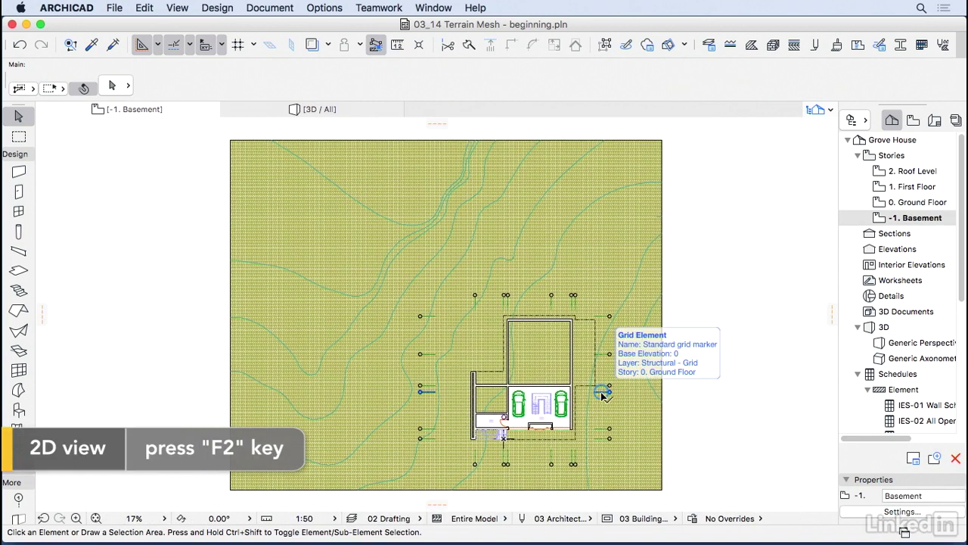
left_click(370, 262)
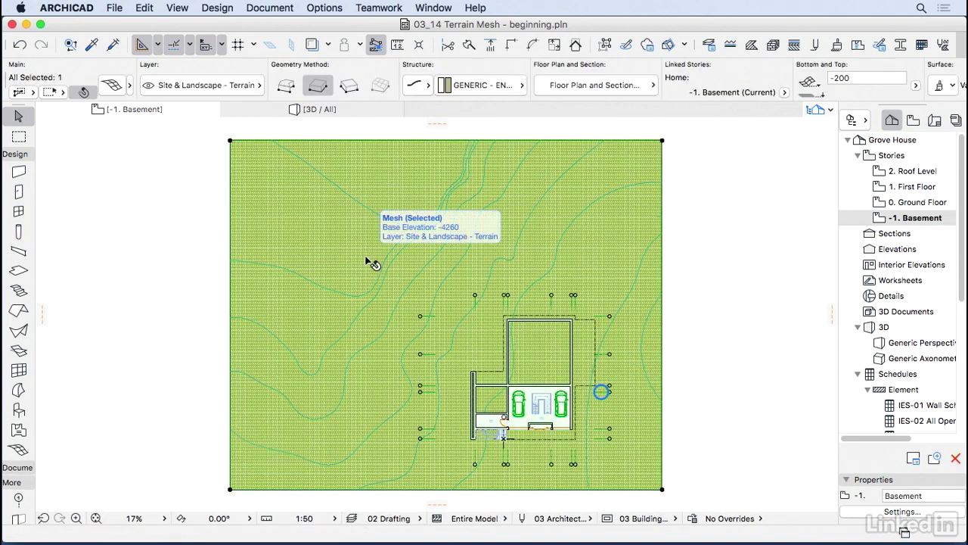
- Magic-wand the contour lines into the mesh as new points using Fit to User Ridges
left_click(20, 451)
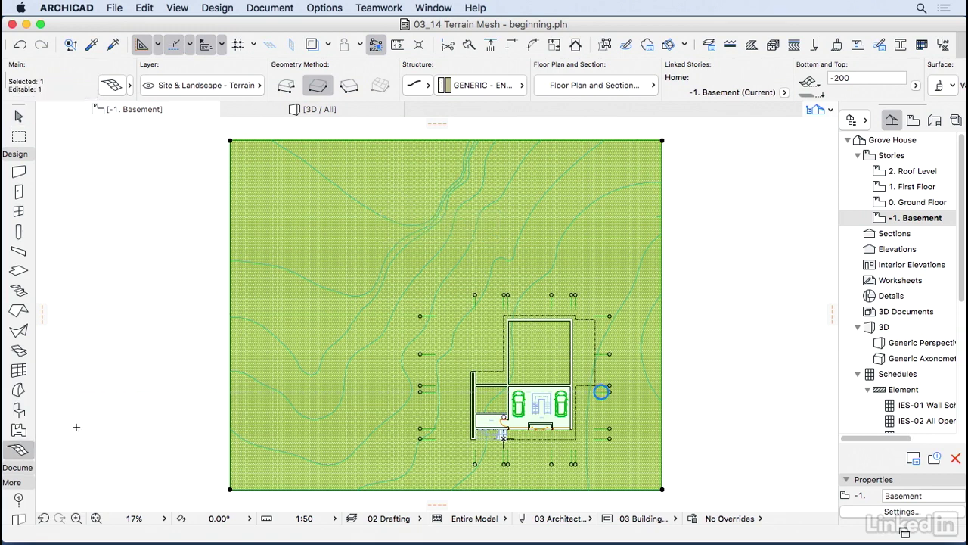
key("space")
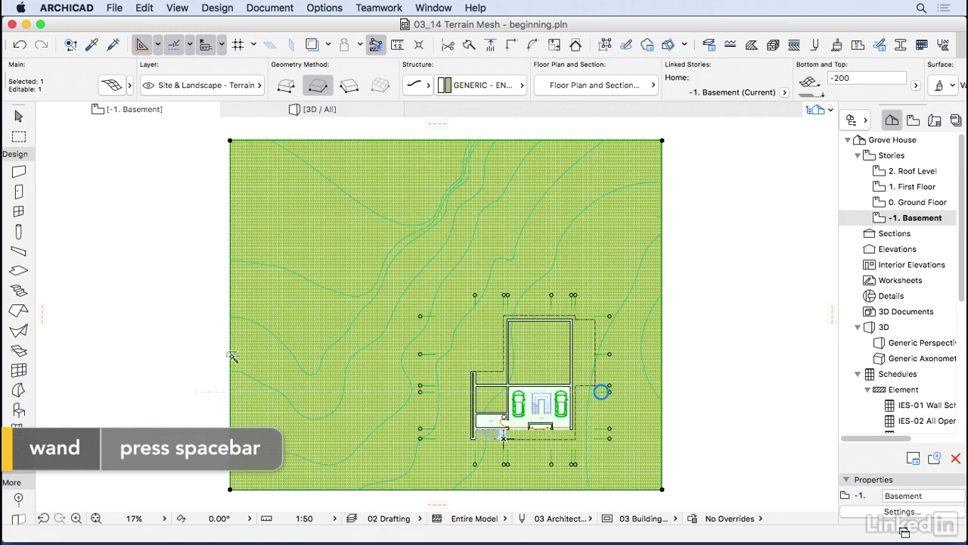
left_click(380, 219)
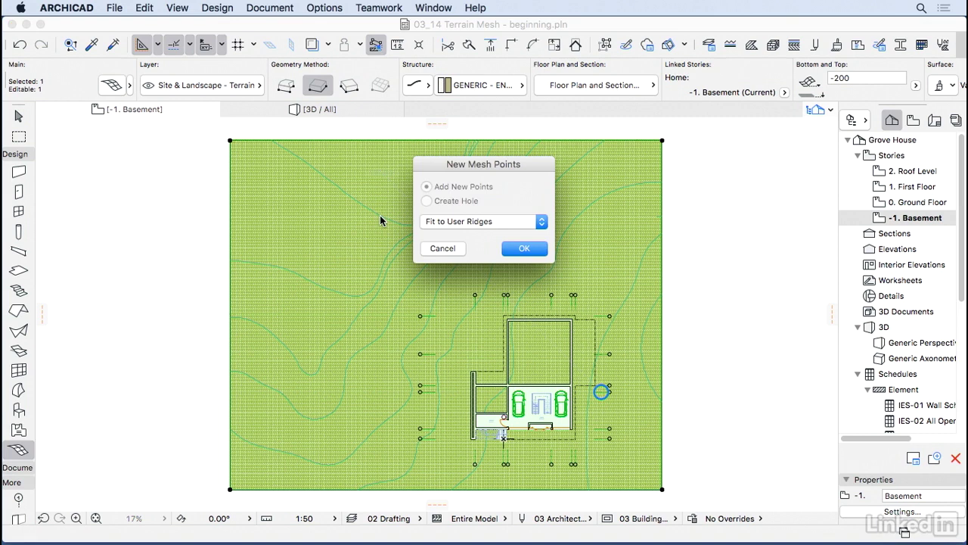
left_click(501, 224)
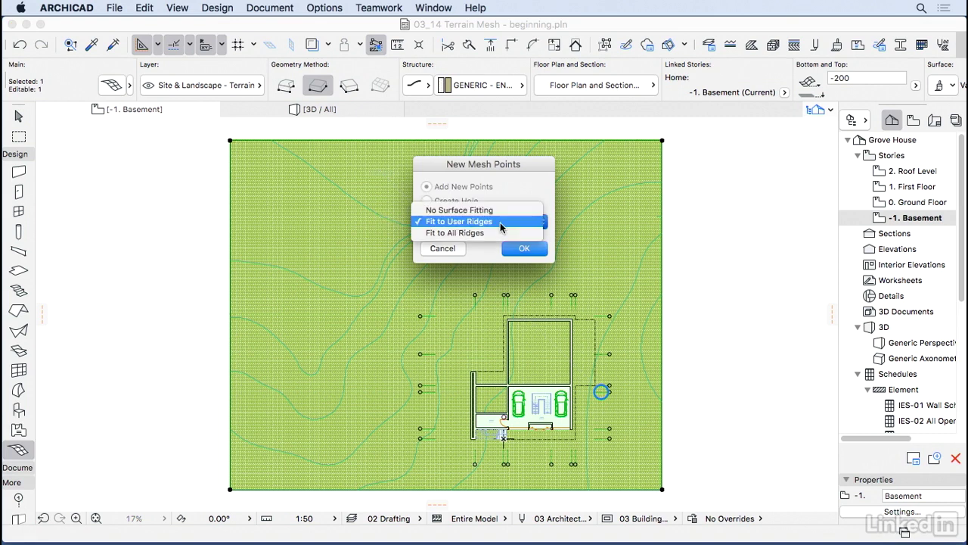
left_click(526, 254)
left_click(525, 254)
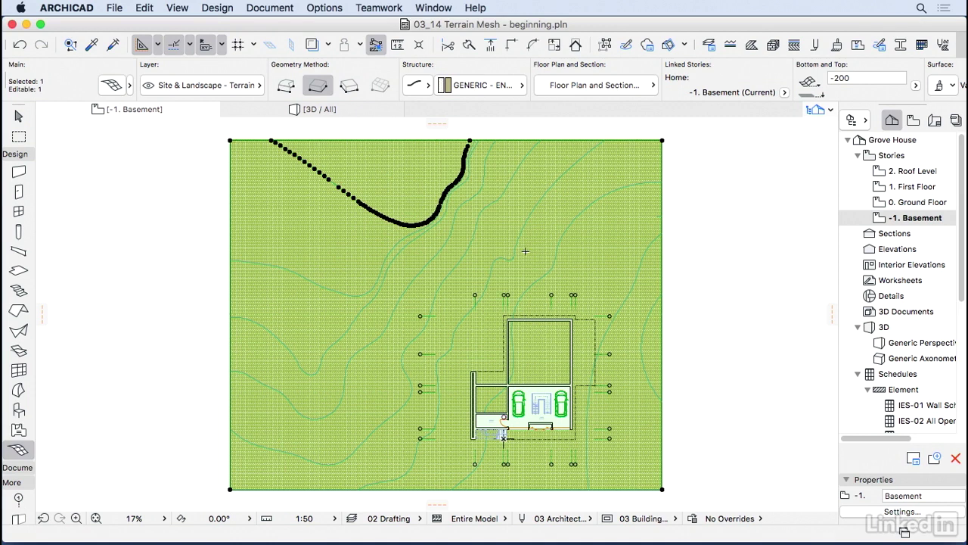
double_click(334, 288)
left_click(511, 257)
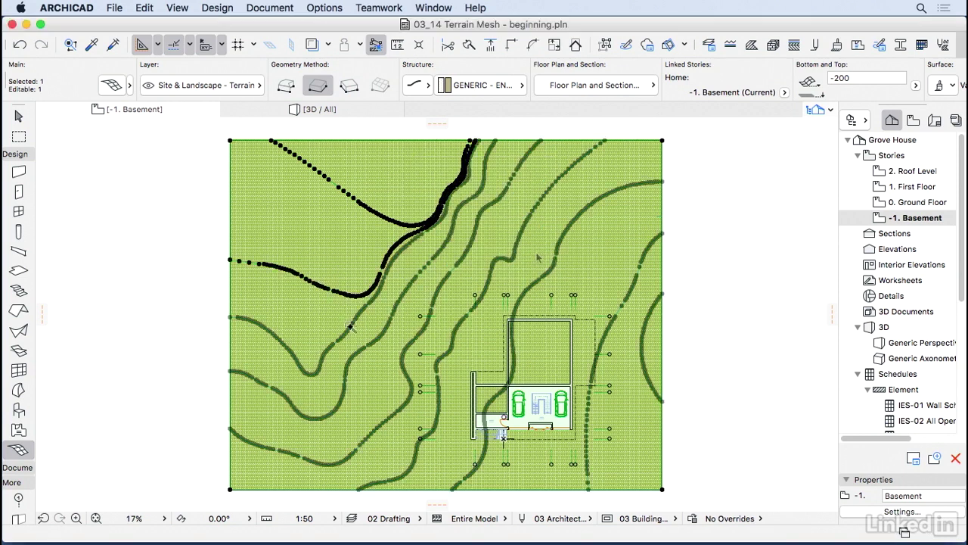
key("super+a")
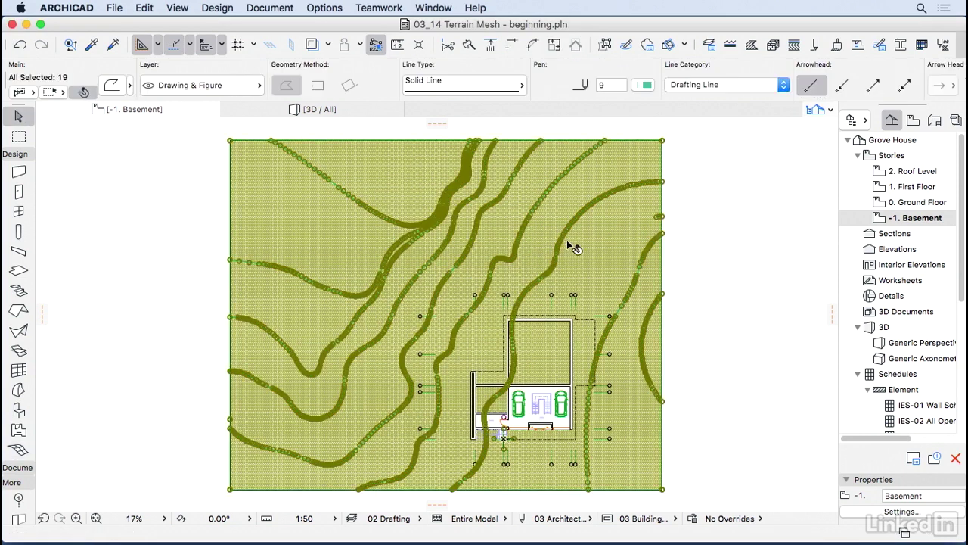
- Raise the right-edge arc of mesh points to height 10 and inspect the ridge in 3D
key("Escape")
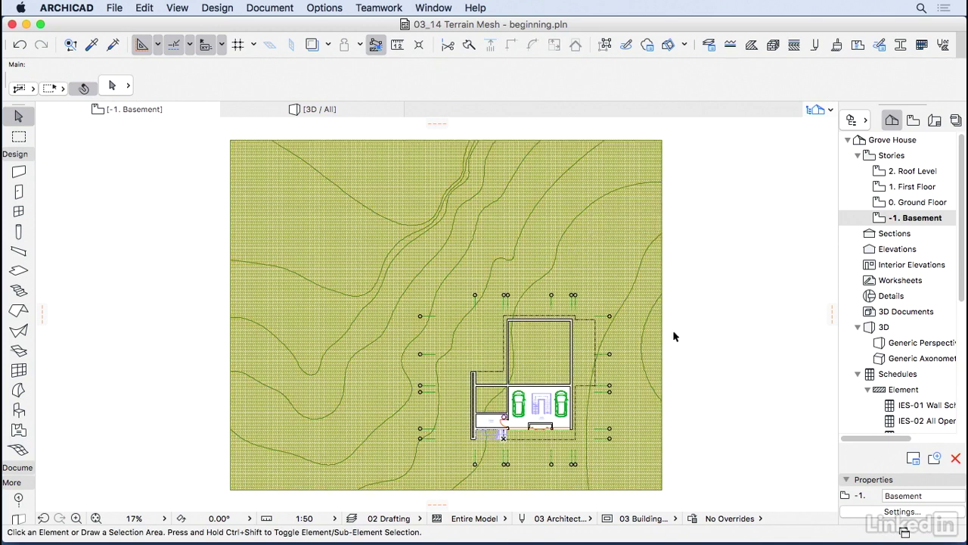
left_click(639, 385)
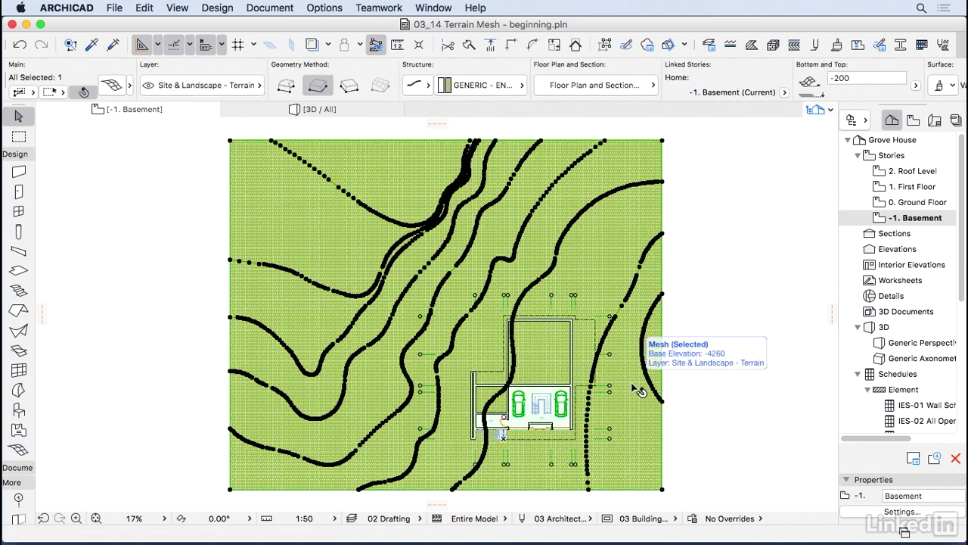
left_click(642, 352)
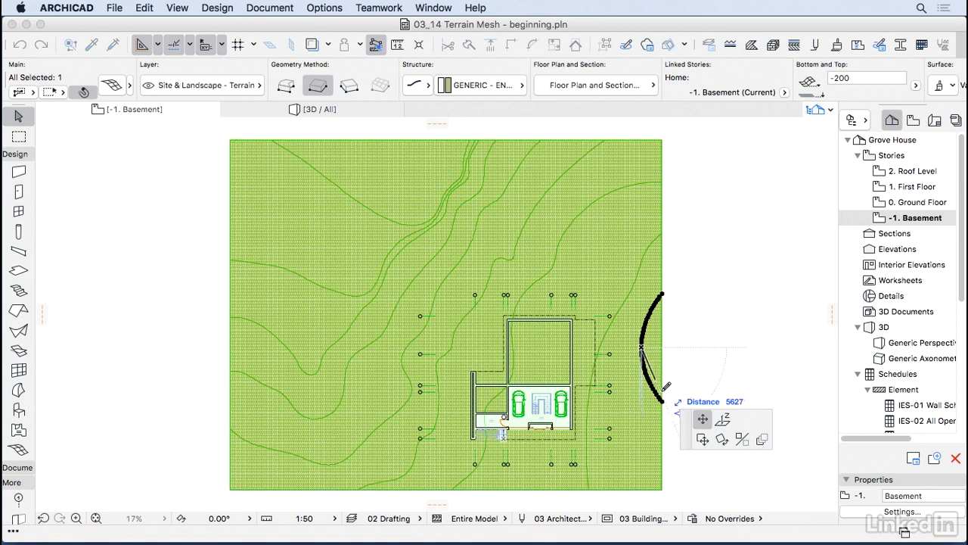
left_click(724, 425)
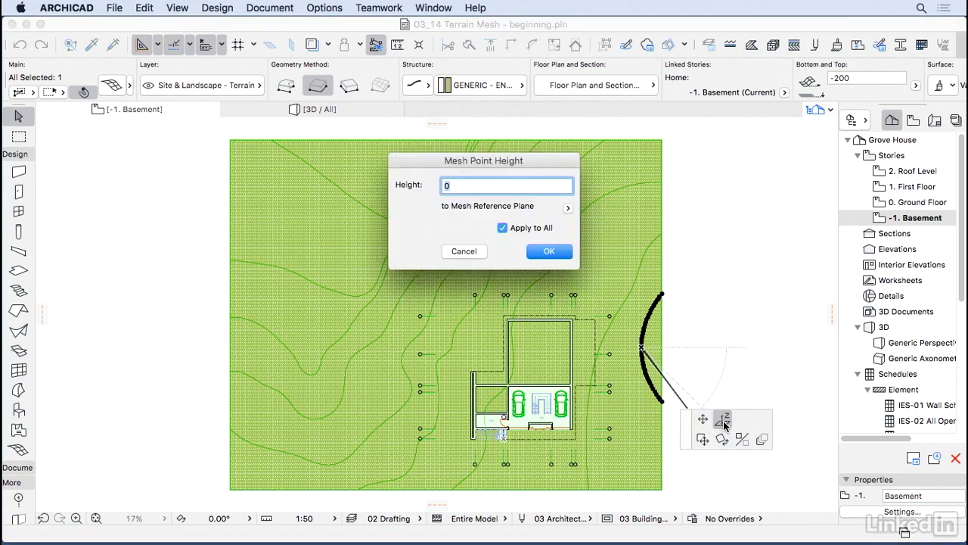
type("1000")
left_click(557, 253)
key("Escape")
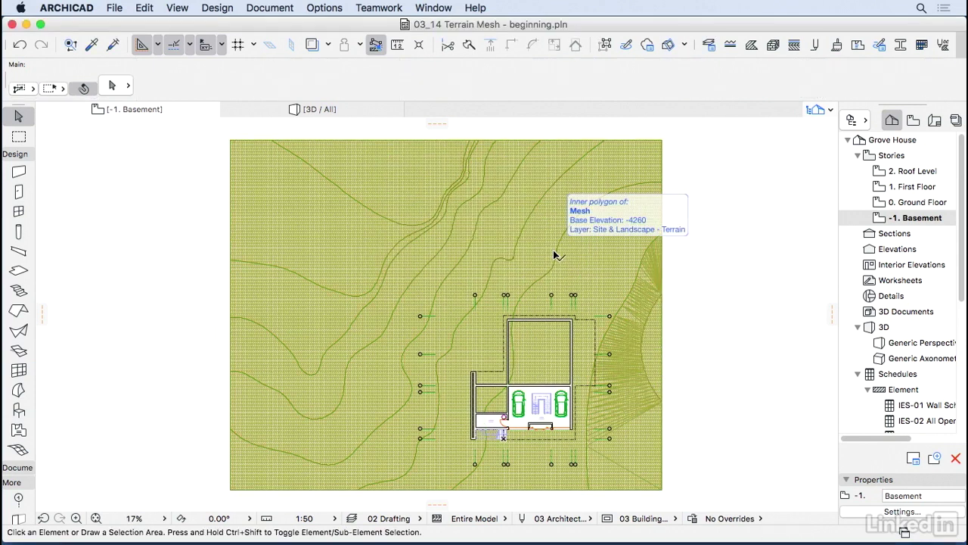
key("F3")
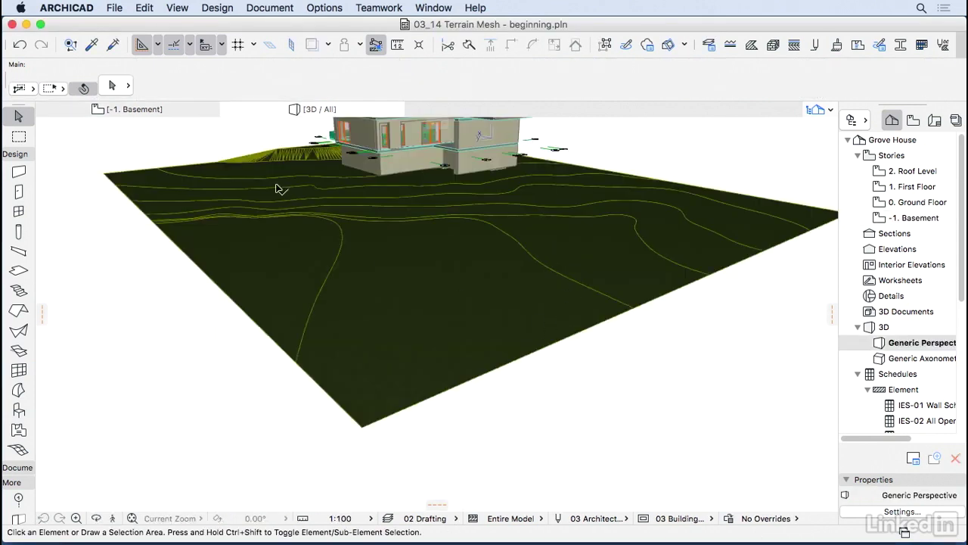
middle_click_drag(277, 186, 494, 378, "shift")
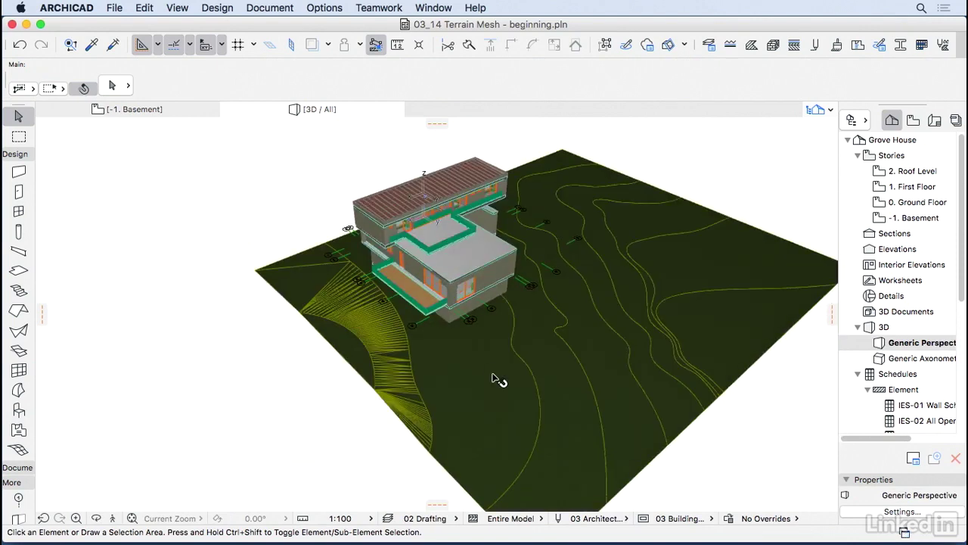
key("F2")
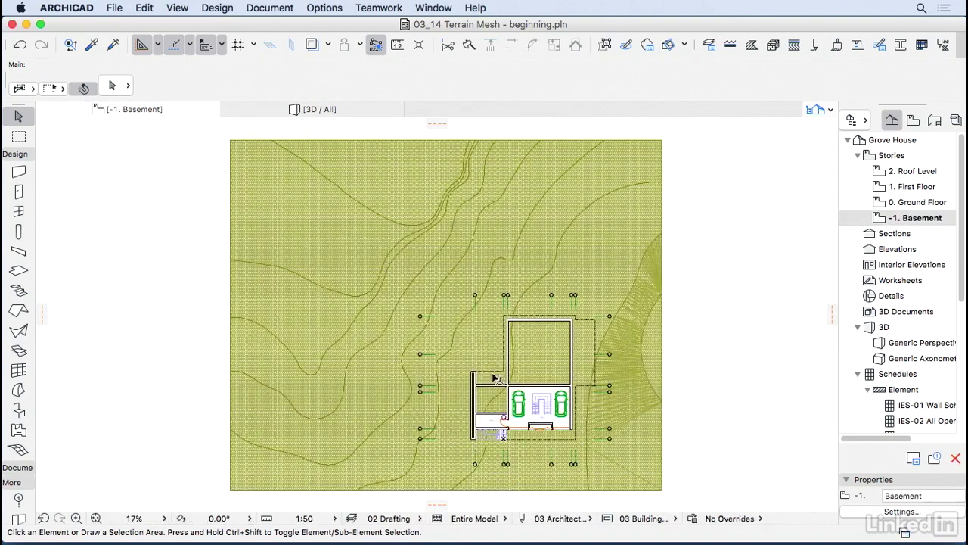
- Set the remaining contour ridges' mesh point heights to 2000 and 30
left_click(634, 285)
left_click(633, 284)
left_click(634, 285)
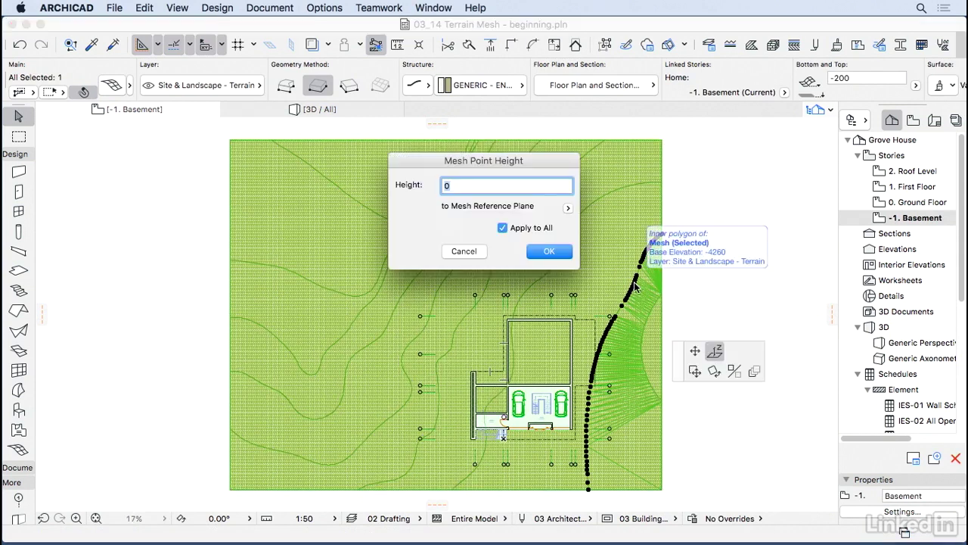
key("Return")
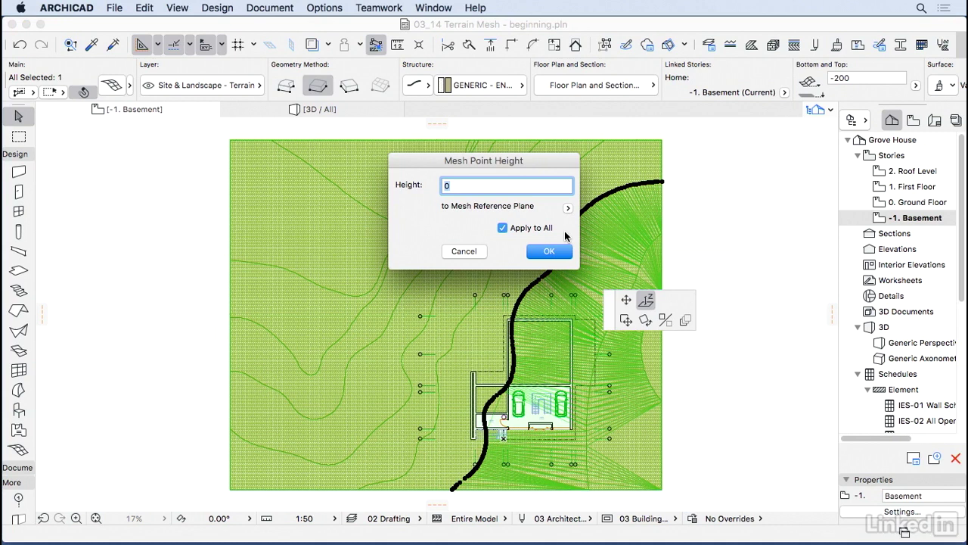
type("300")
key("Return")
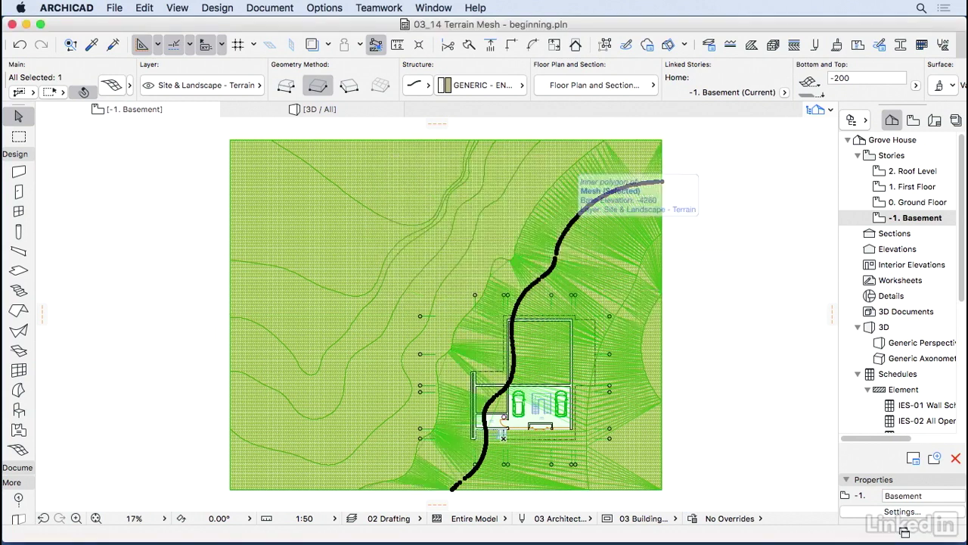
key("Escape")
- In 3D, raise the elevation of the terrain mesh's front corner point
key("F3")
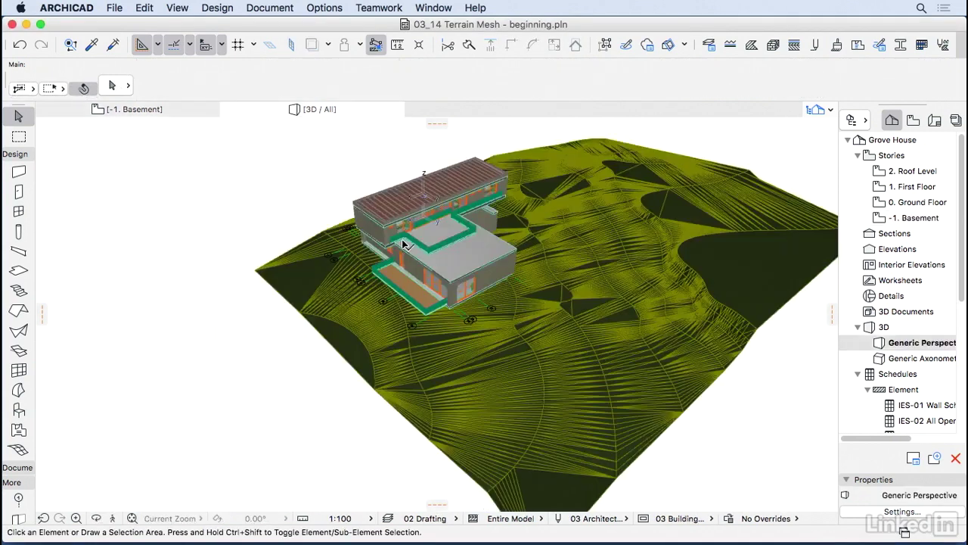
mouse_move(647, 324)
middle_mouse_down("shift")
mouse_move(670, 290)
mouse_move(744, 252)
mouse_move(795, 264)
mouse_move(719, 366)
middle_mouse_up("shift")
mouse_move(360, 364)
middle_mouse_down("shift")
mouse_move(474, 385)
mouse_move(649, 346)
mouse_move(591, 391)
mouse_move(421, 410)
middle_mouse_up("shift")
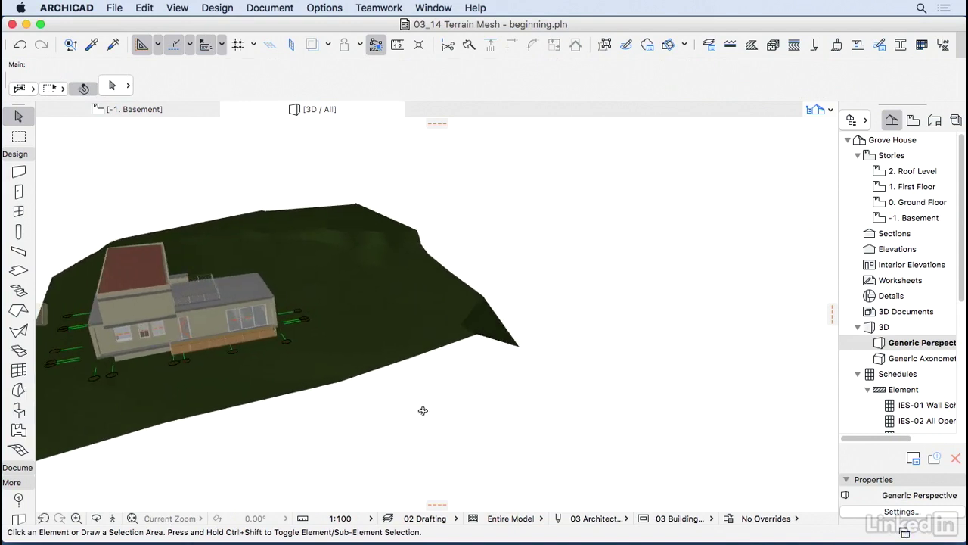
left_click(515, 357)
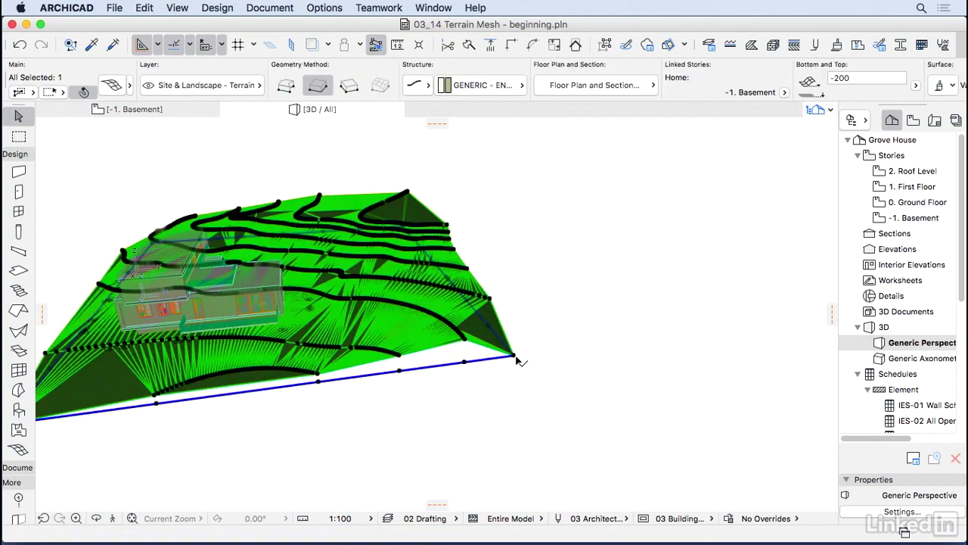
left_click(519, 352)
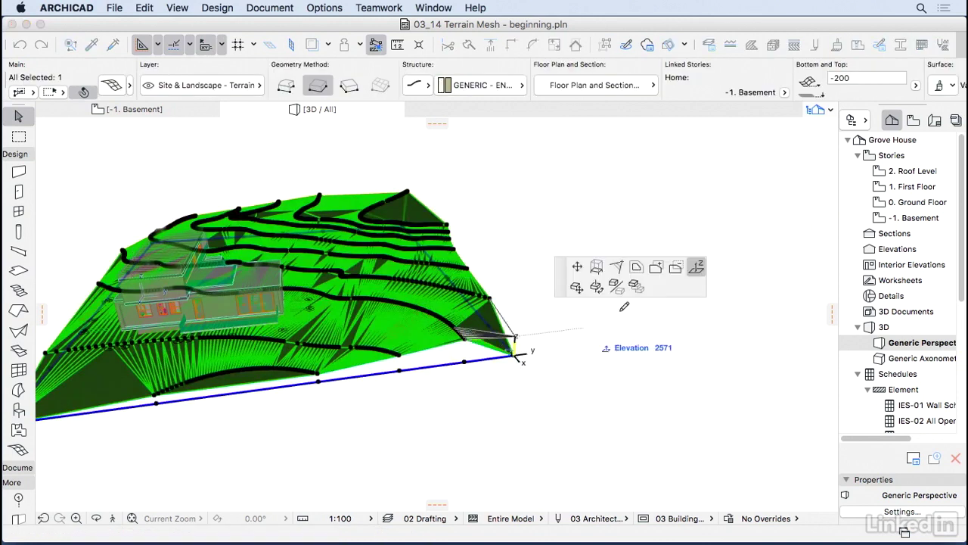
left_click(696, 267)
middle_click_drag(598, 349, 255, 359, "shift")
left_click(371, 434)
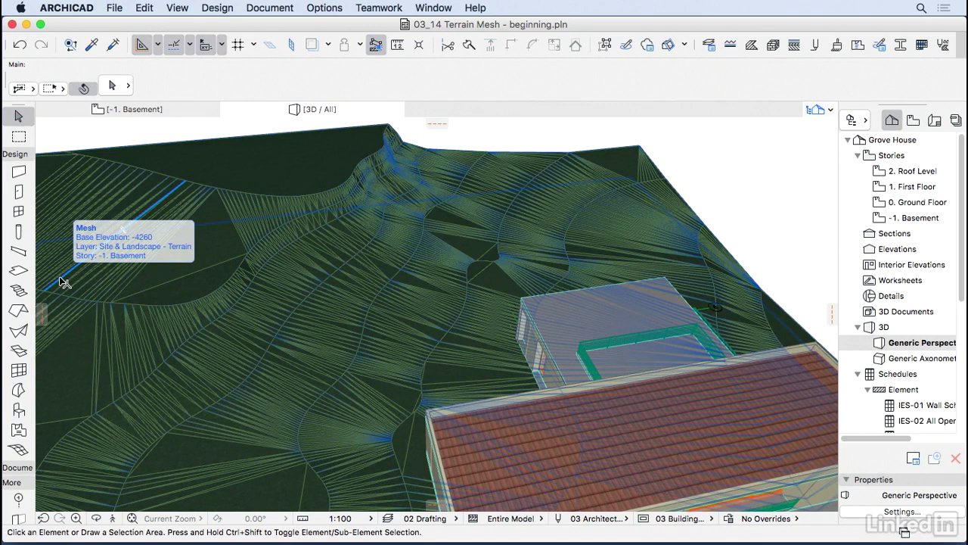
- Set the terrain mesh to All Ridges Smooth and view it from a low side angle
left_click(325, 292)
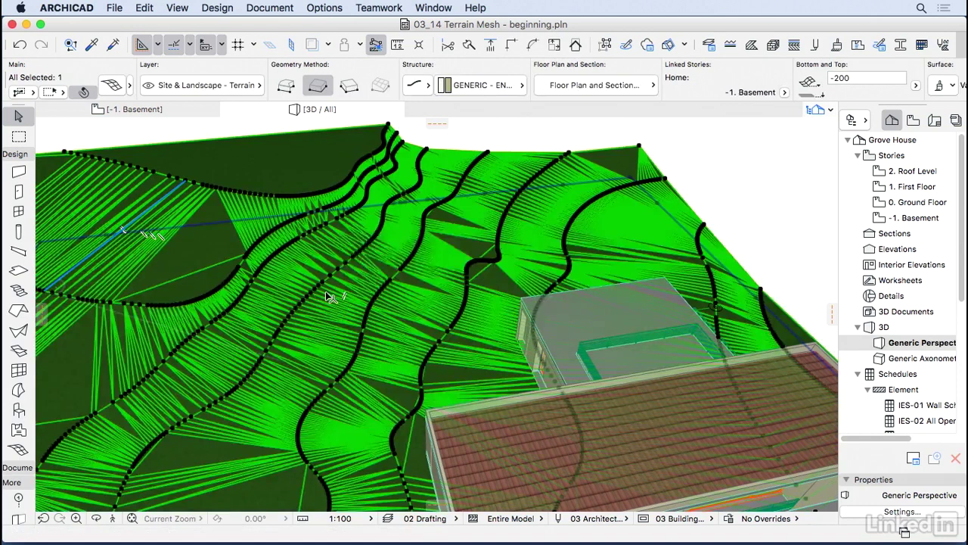
key("super+t")
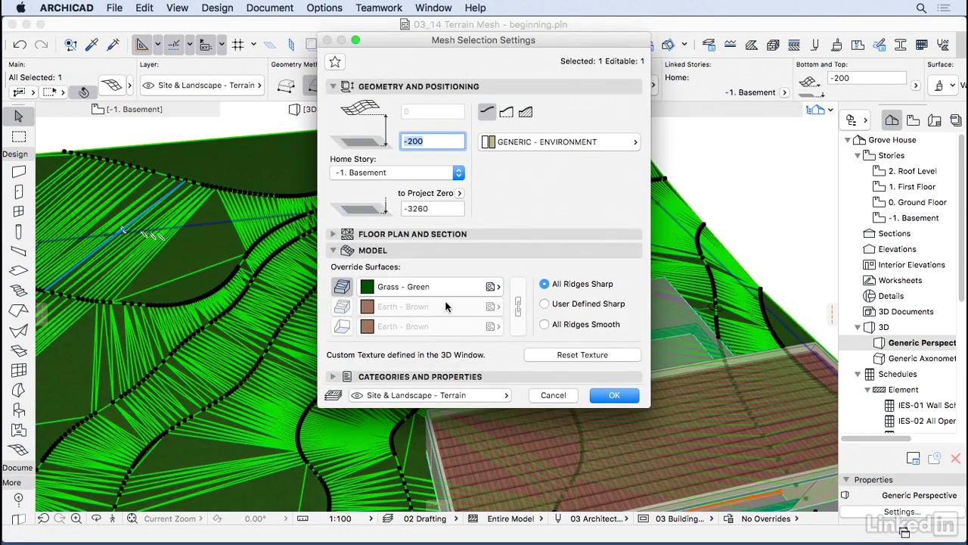
left_click(579, 324)
left_click(623, 394)
left_click(763, 233)
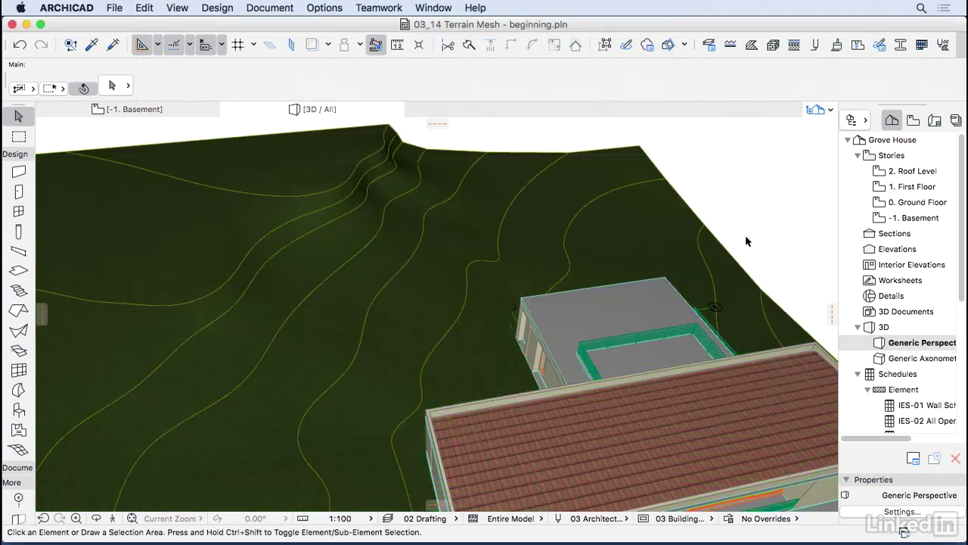
middle_click_drag(745, 240, 653, 231, "shift")
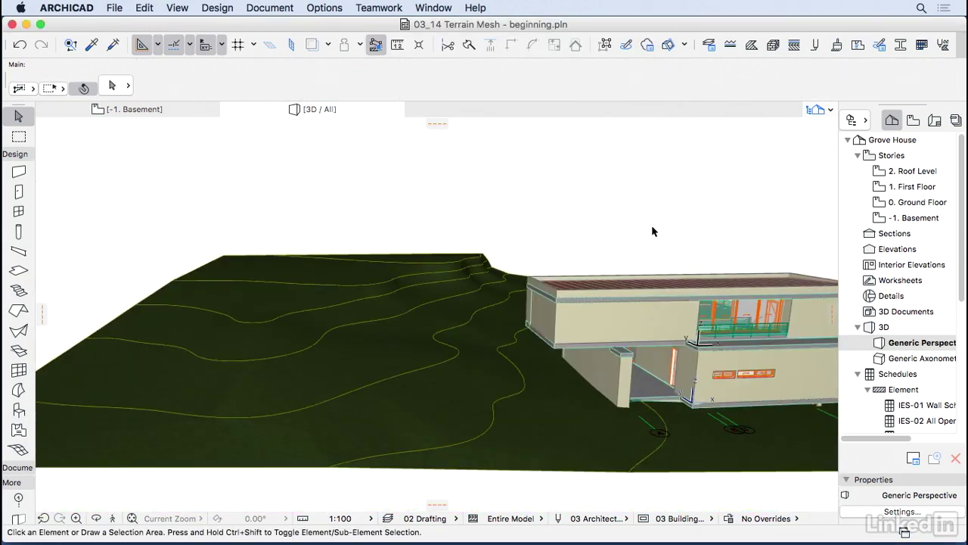
- On the -1. Basement plan, select the terrain mesh and check a corner point's height
key("F2")
middle_click_drag(591, 380, 542, 359)
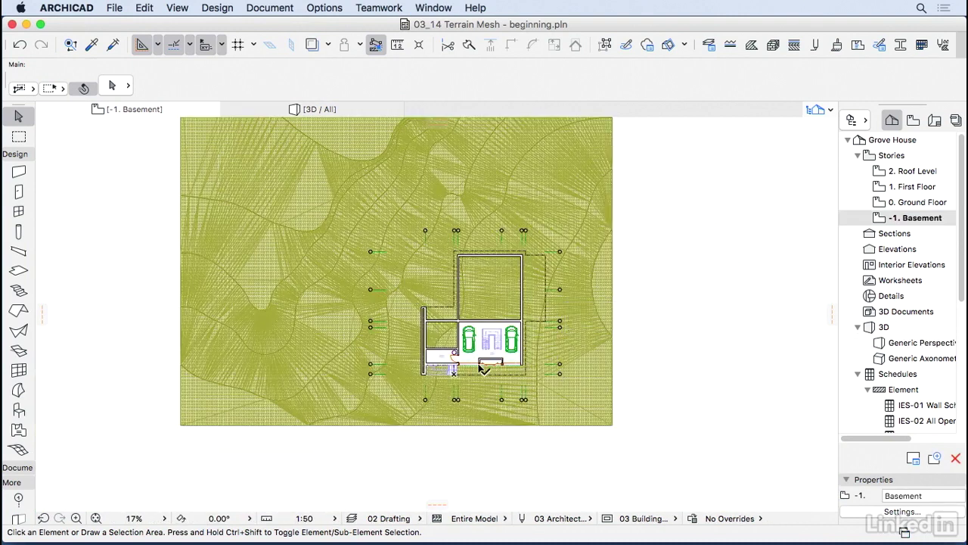
left_click(613, 424)
left_click(612, 425)
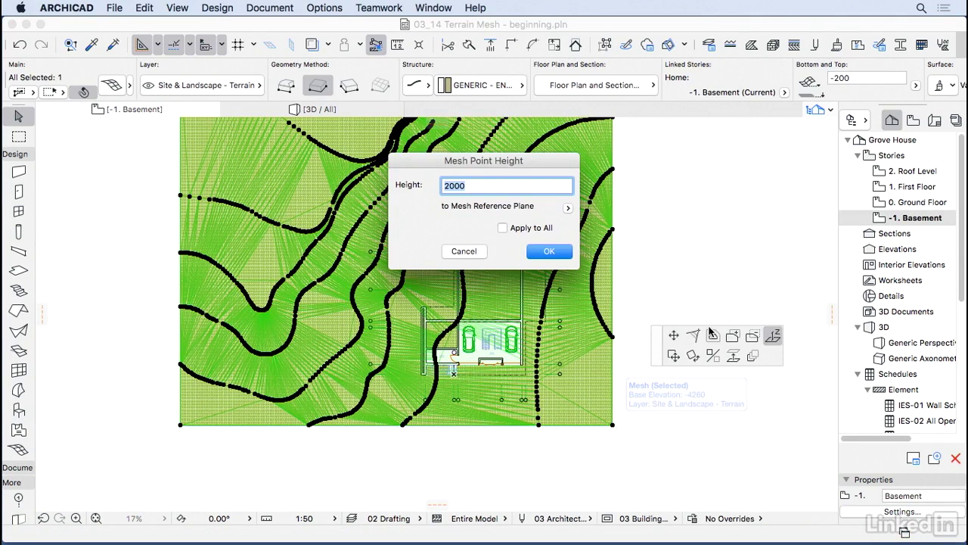
left_click(467, 252)
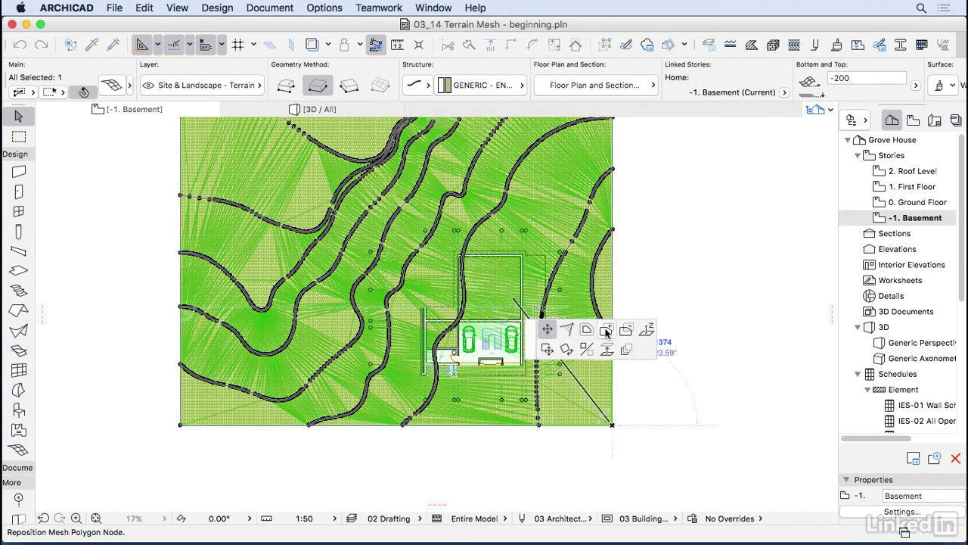
- Trace a hole in the terrain mesh from the basement's left wall to the garage's lower-right corner
left_click(627, 331)
scroll(552, 398, "up", 3)
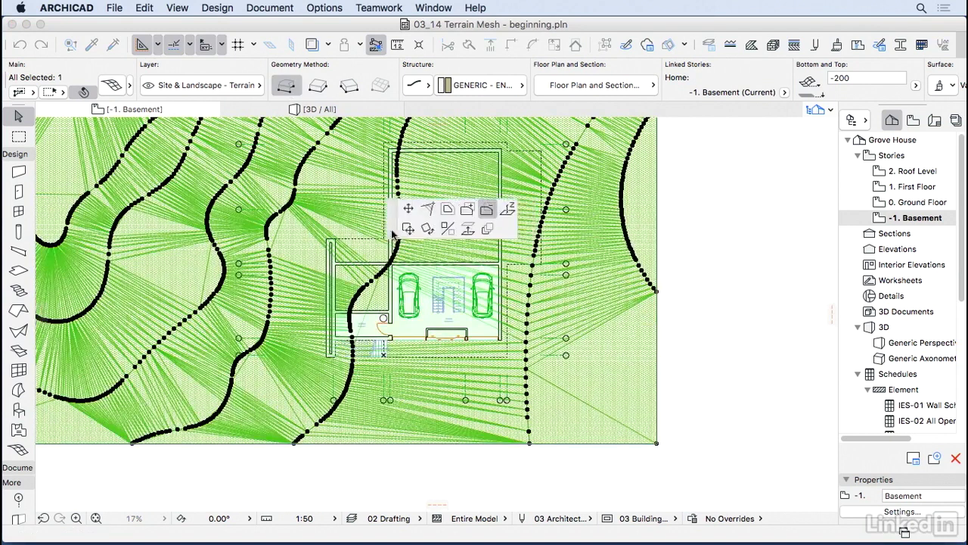
scroll(503, 352, "up", 3)
left_click(504, 354)
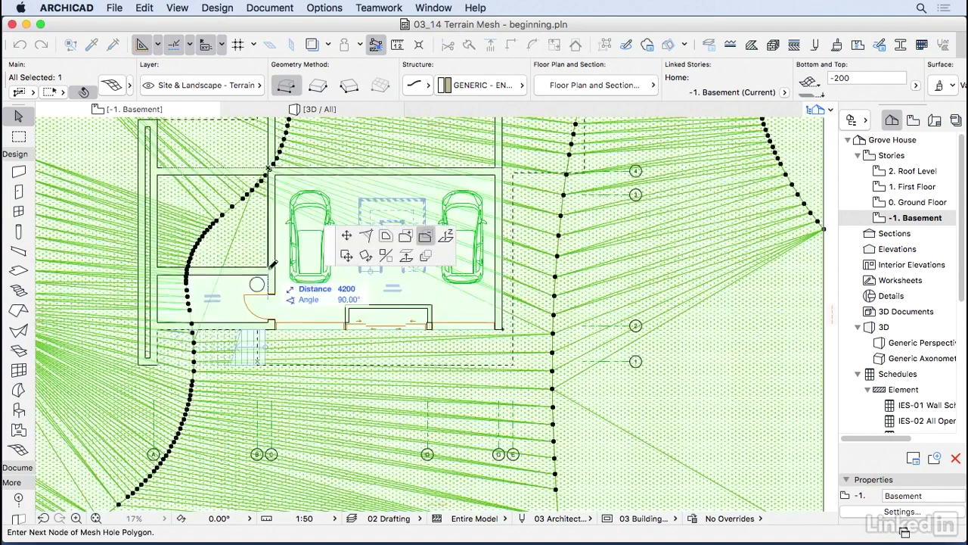
left_click(153, 267)
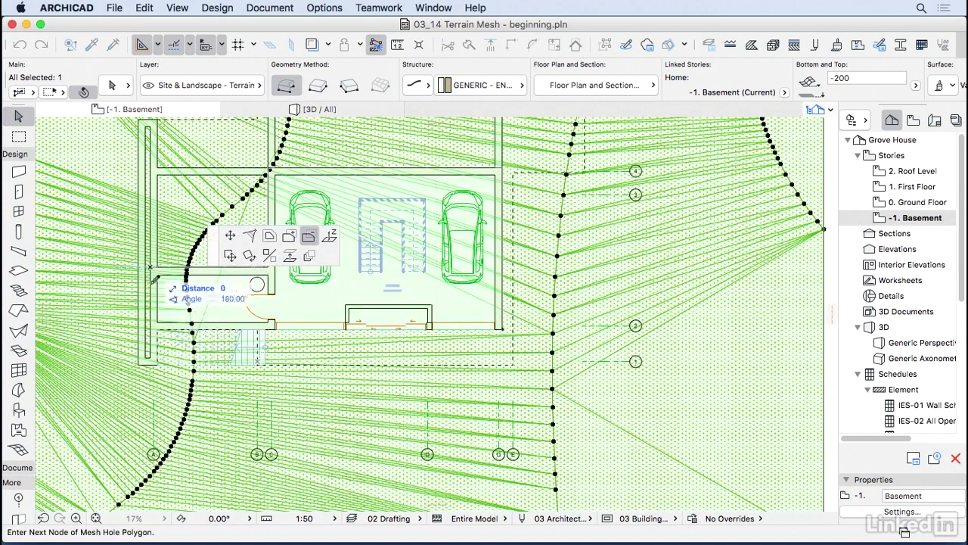
left_click(505, 328)
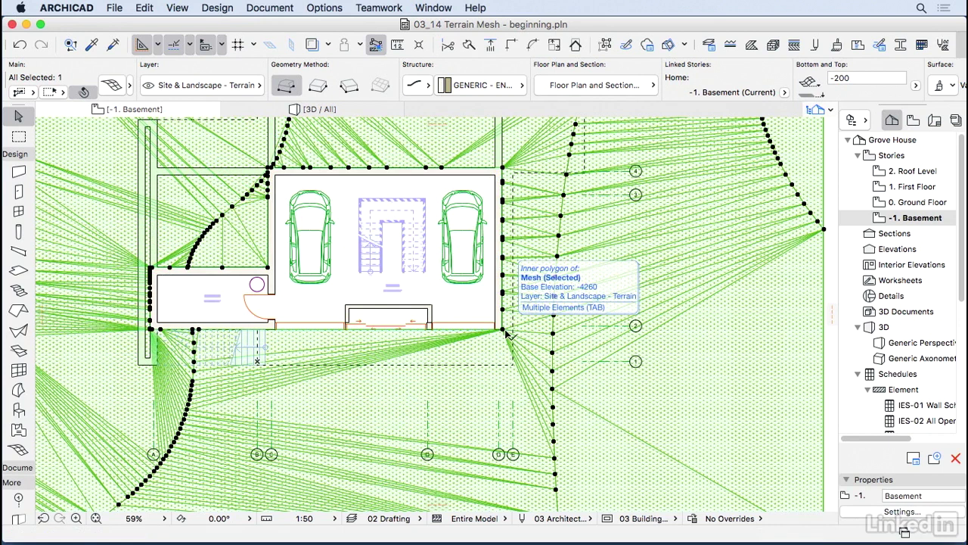
left_click(507, 333)
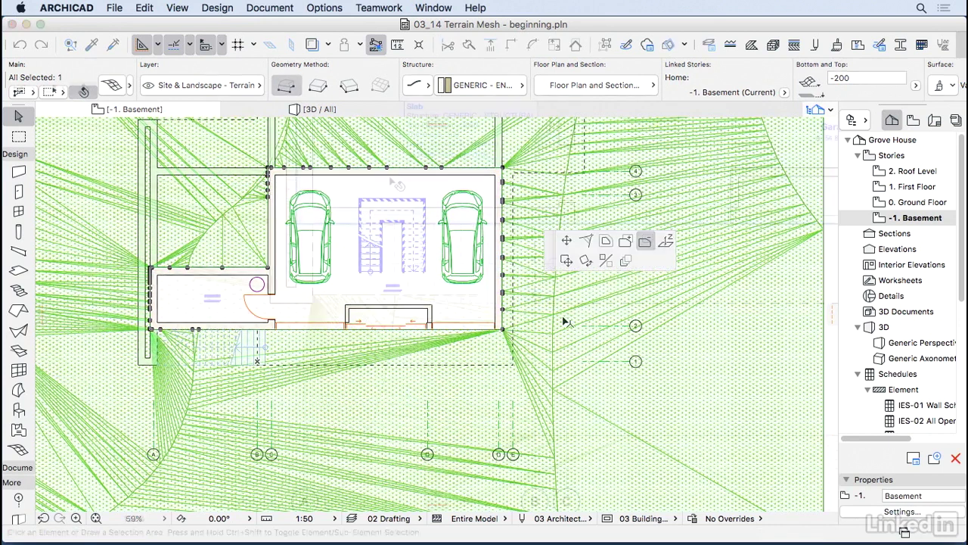
- Deselect the mesh and pan to show the whole building surrounded by terrain ridges
key("Escape")
scroll(393, 183, "up", 5)
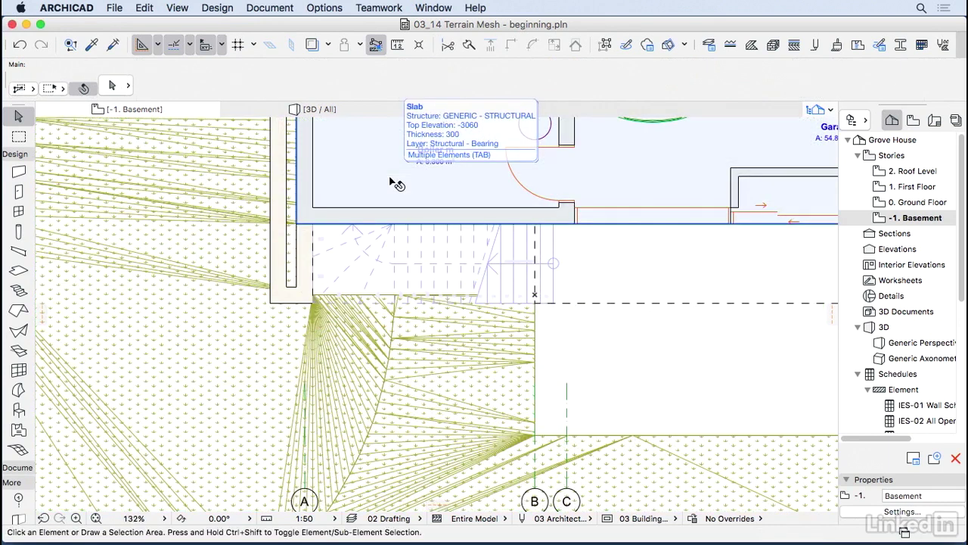
scroll(422, 197, "down", 5)
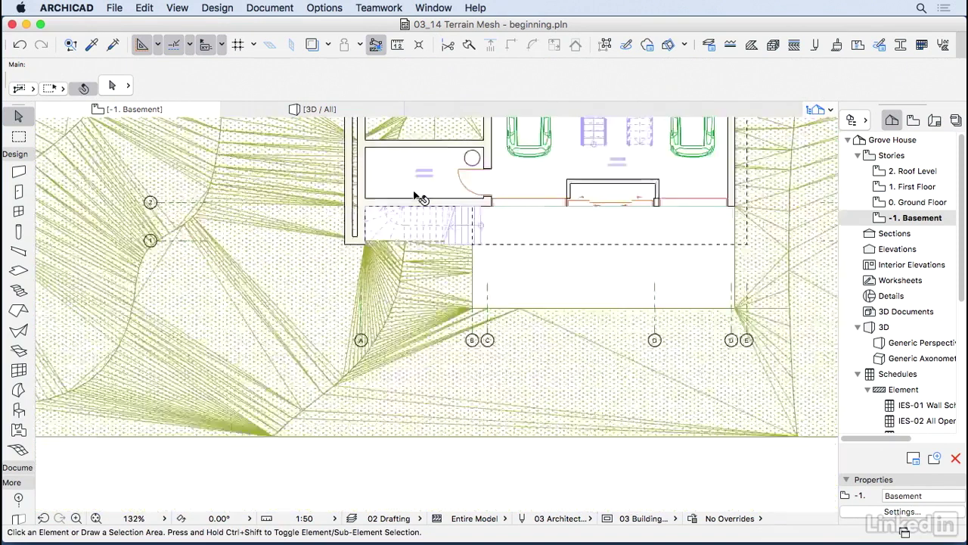
middle_click_drag(422, 199, 460, 370)
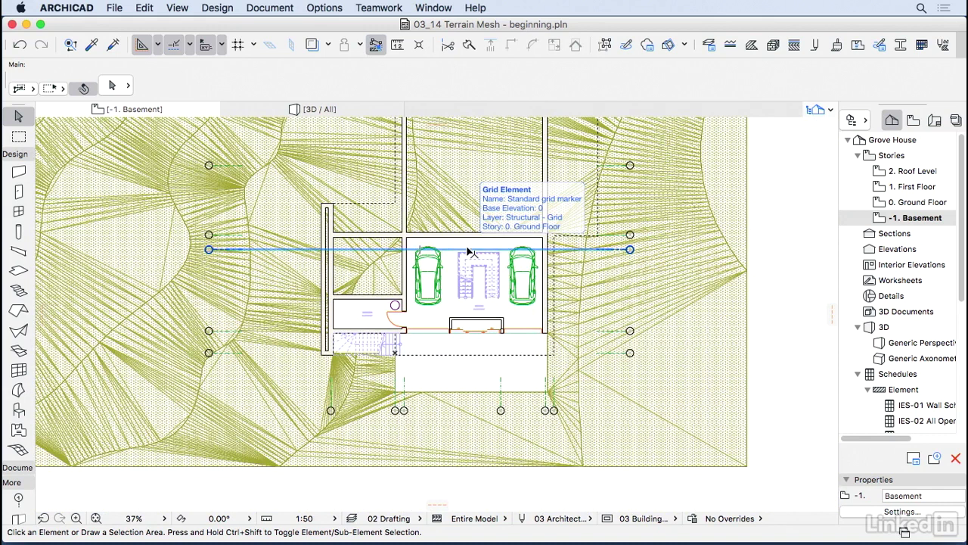
- With the terrain mesh selected, view the model in 3D, orbited to face the house
left_click(659, 292)
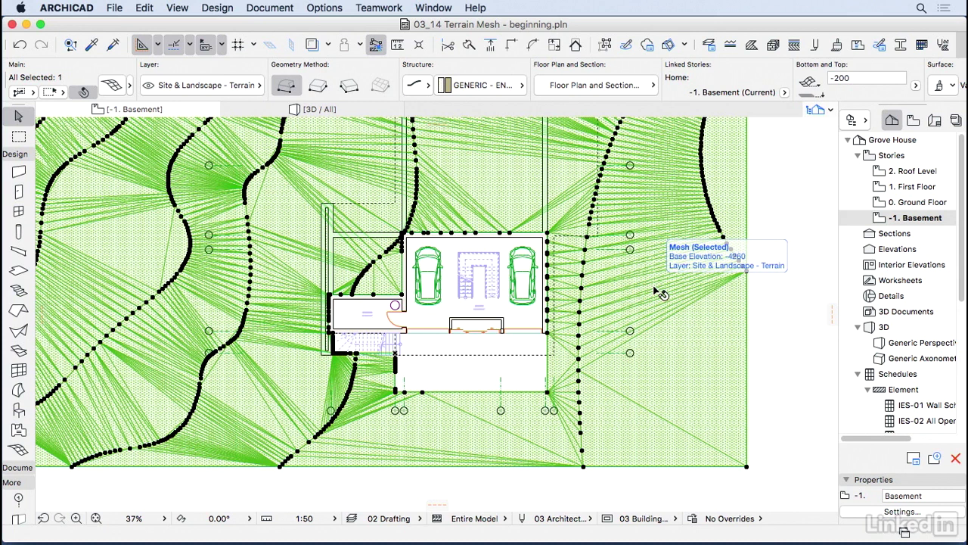
key("F3")
middle_click_drag(653, 285, 532, 402, "shift")
left_click(572, 404)
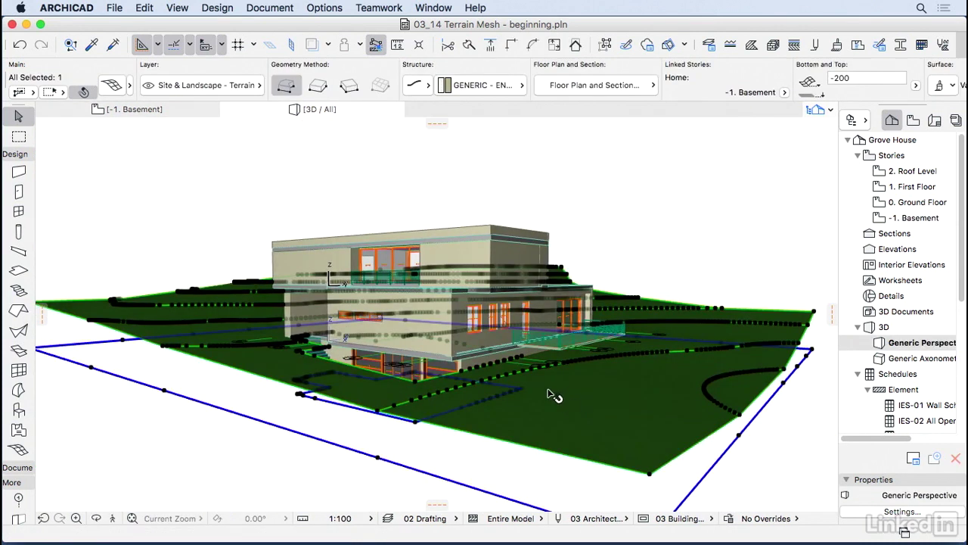
left_click(553, 400)
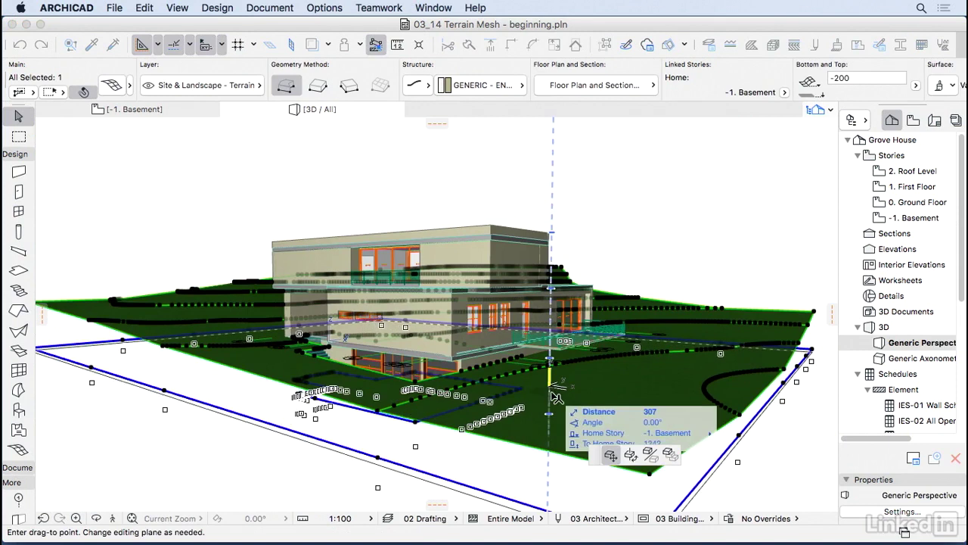
key("Escape")
- Confirm the Mesh Selection Settings and deselect to reveal the basement garage opening
key("super+t")
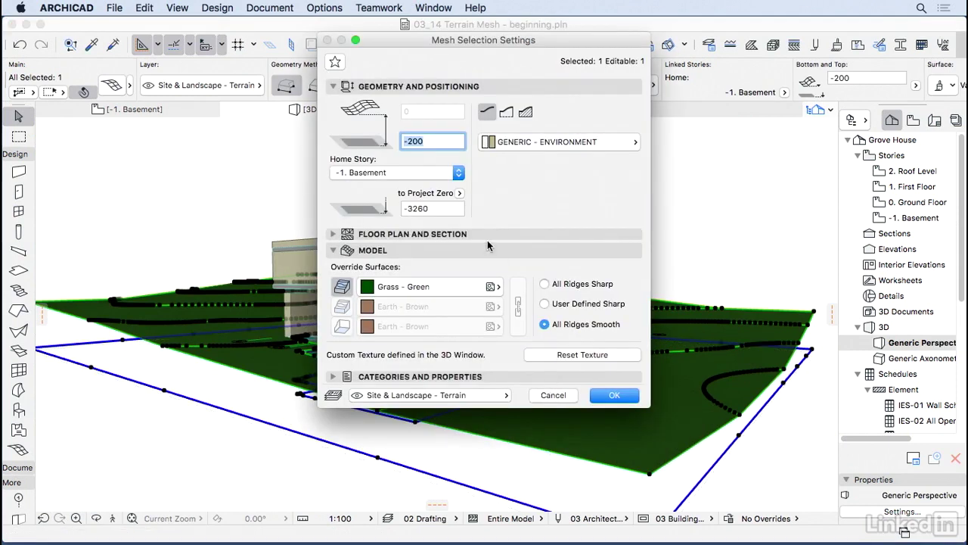
key("Right")
key("Return")
left_click(577, 227)
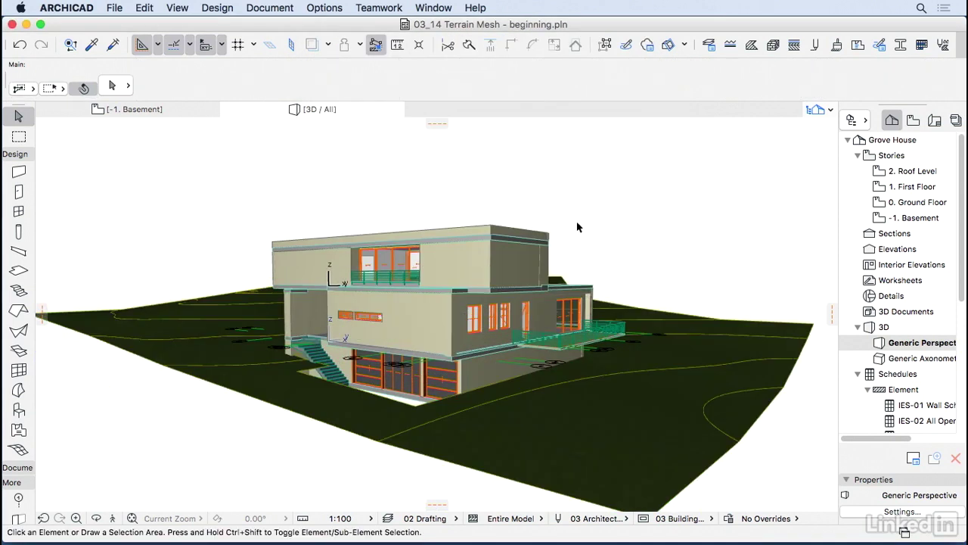